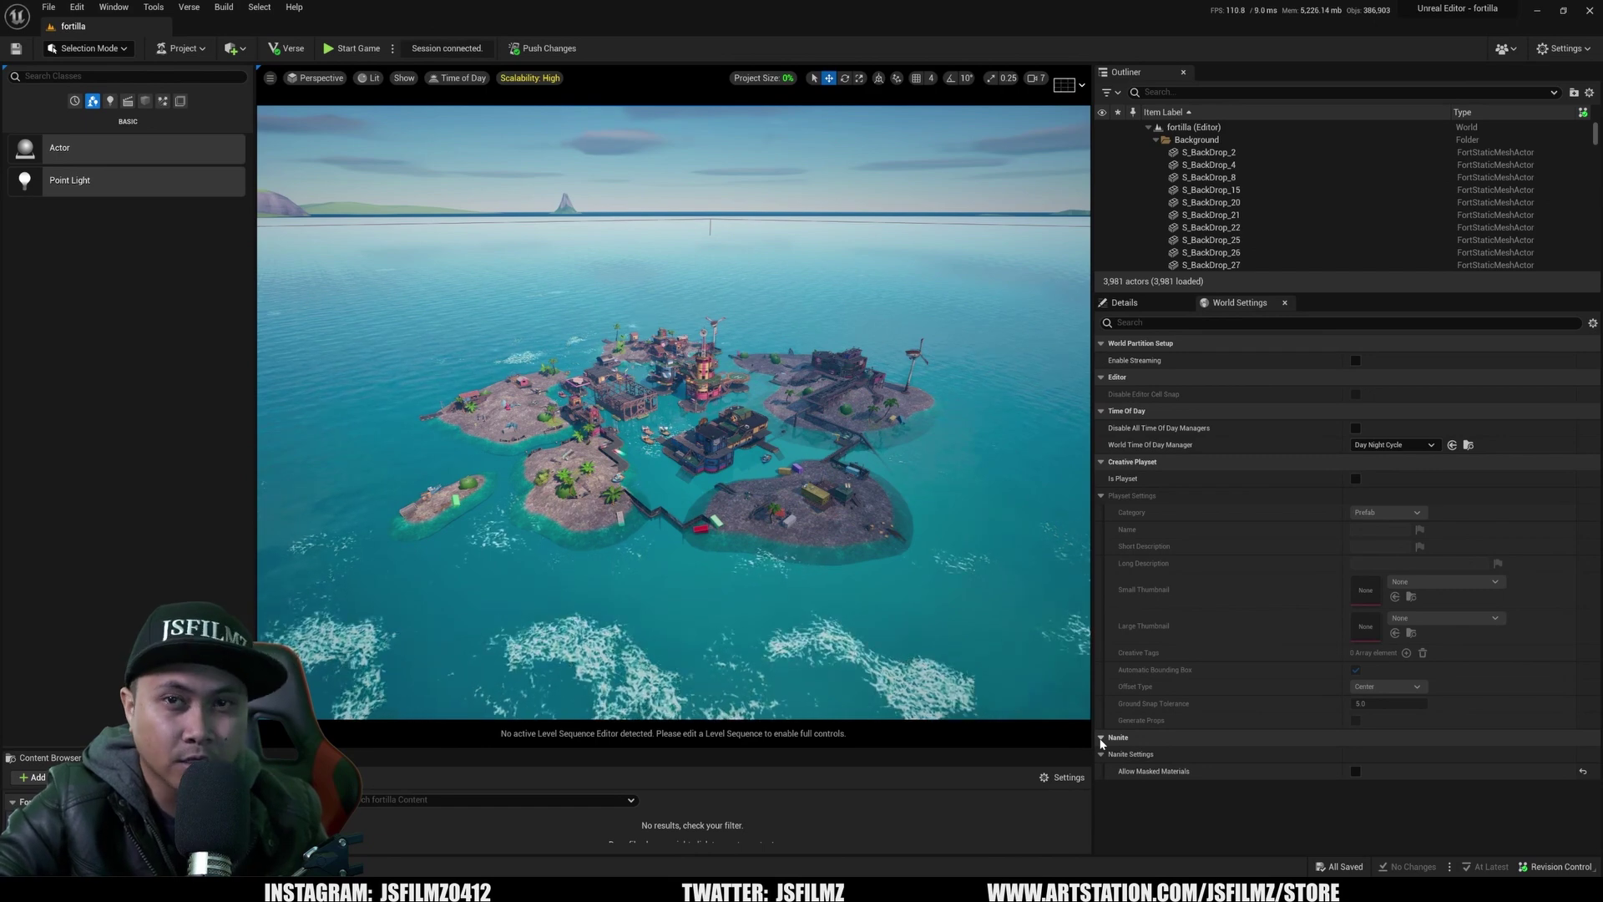
{"action": "scroll", "coordinate": [755, 546], "scroll_direction": "up", "scroll_amount": 5}
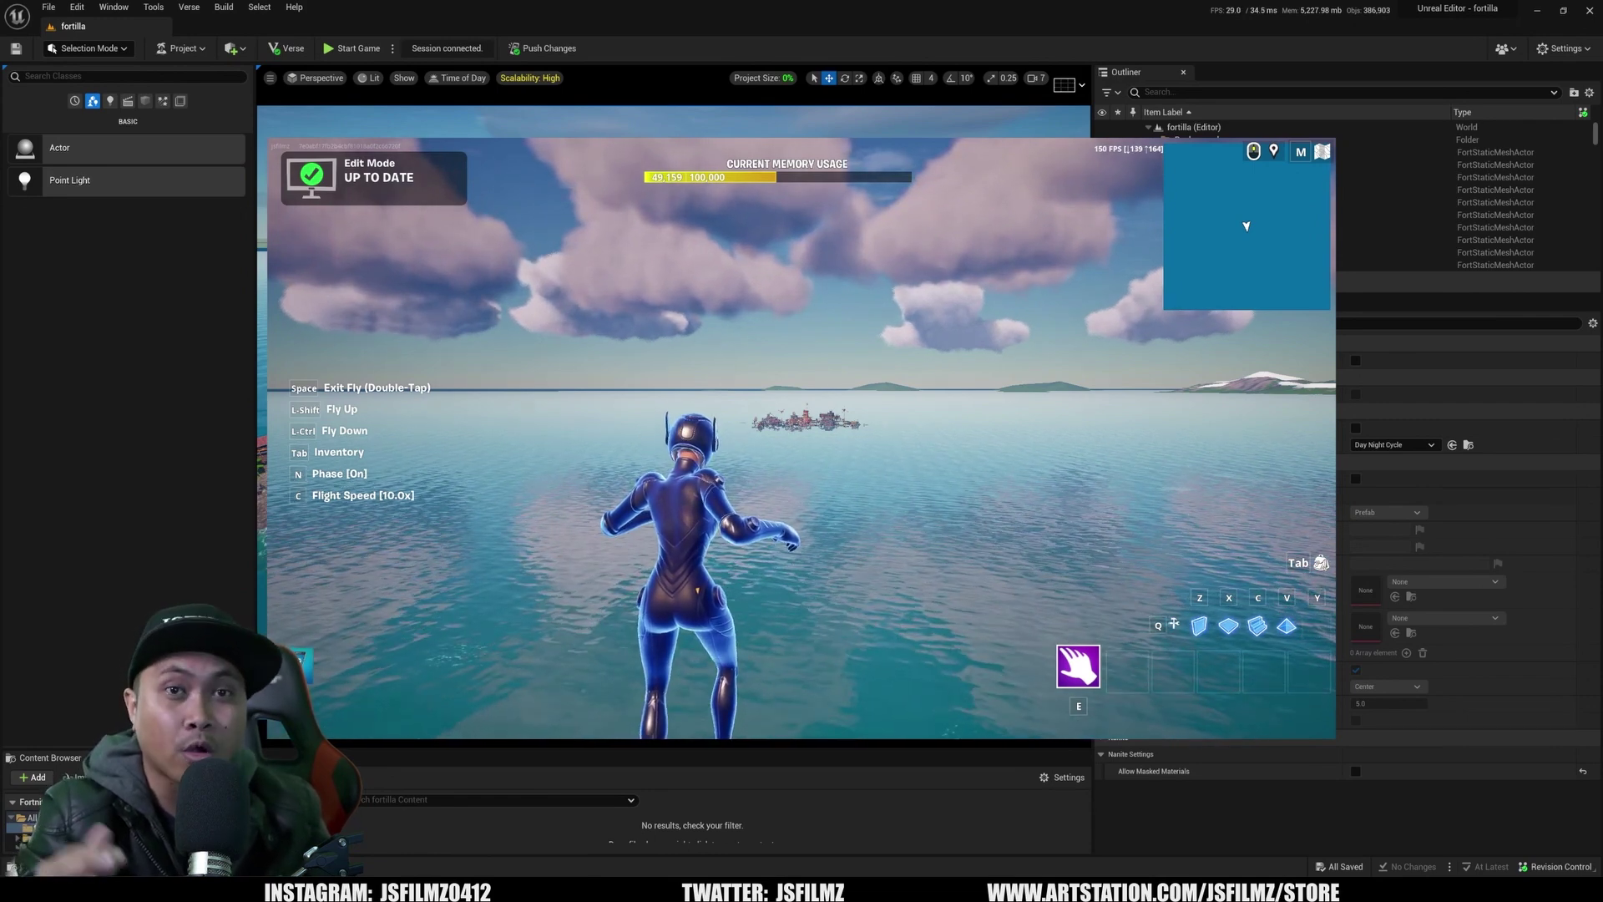
{"action": "key", "text": "alt+Tab"}
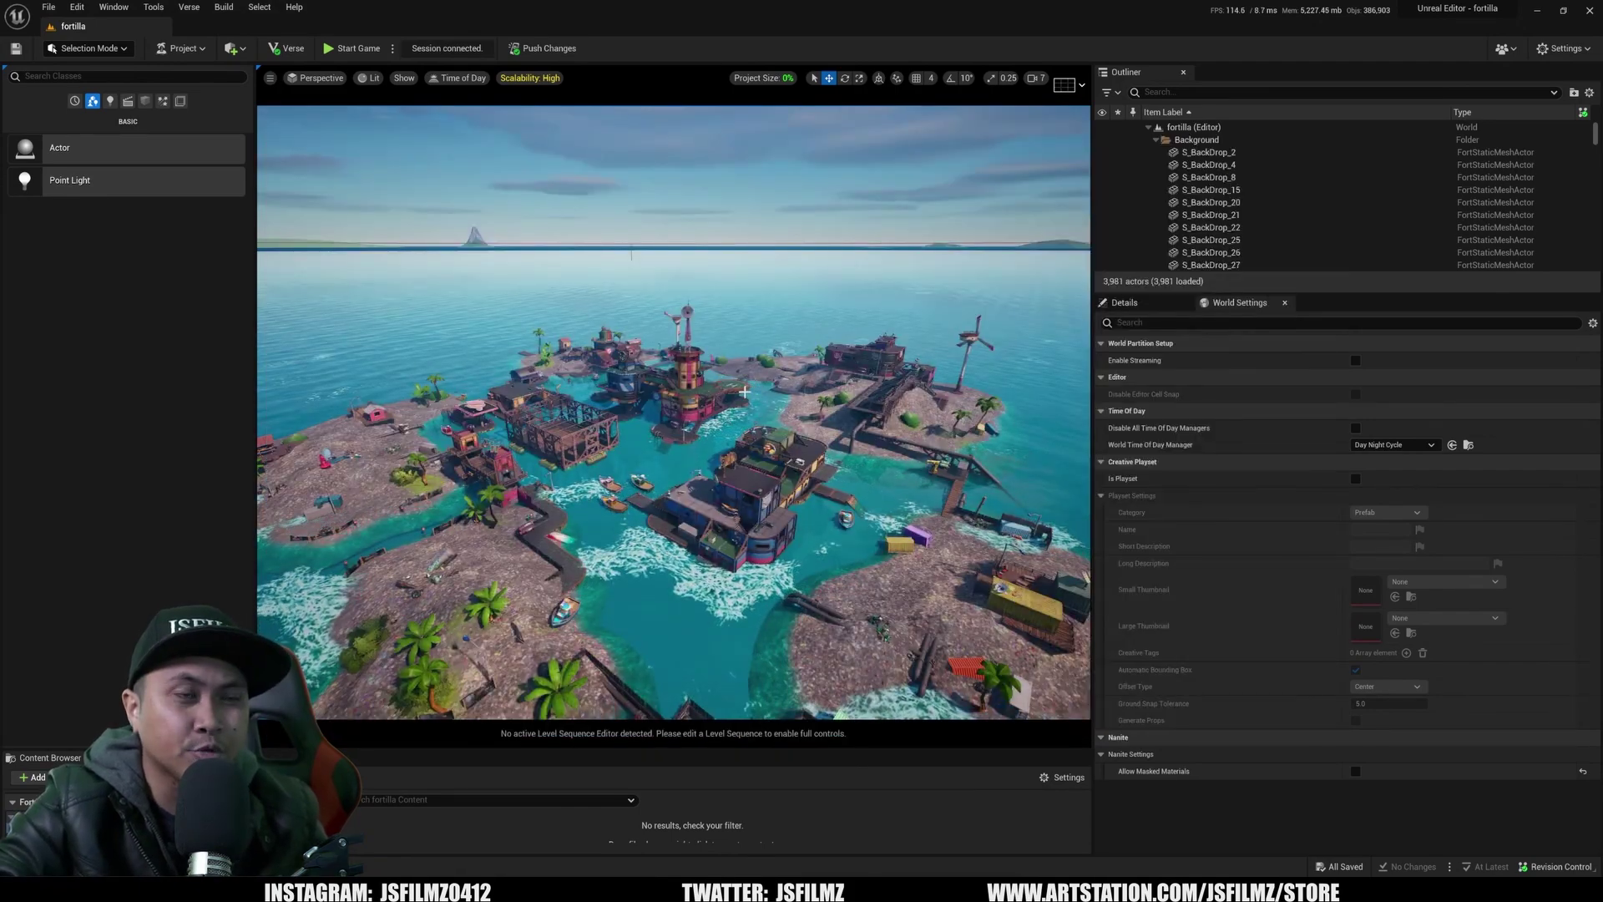
{"action": "key", "text": "w"}
{"action": "right_click_drag", "start_coordinate": [744, 392], "coordinate": [741, 388]}
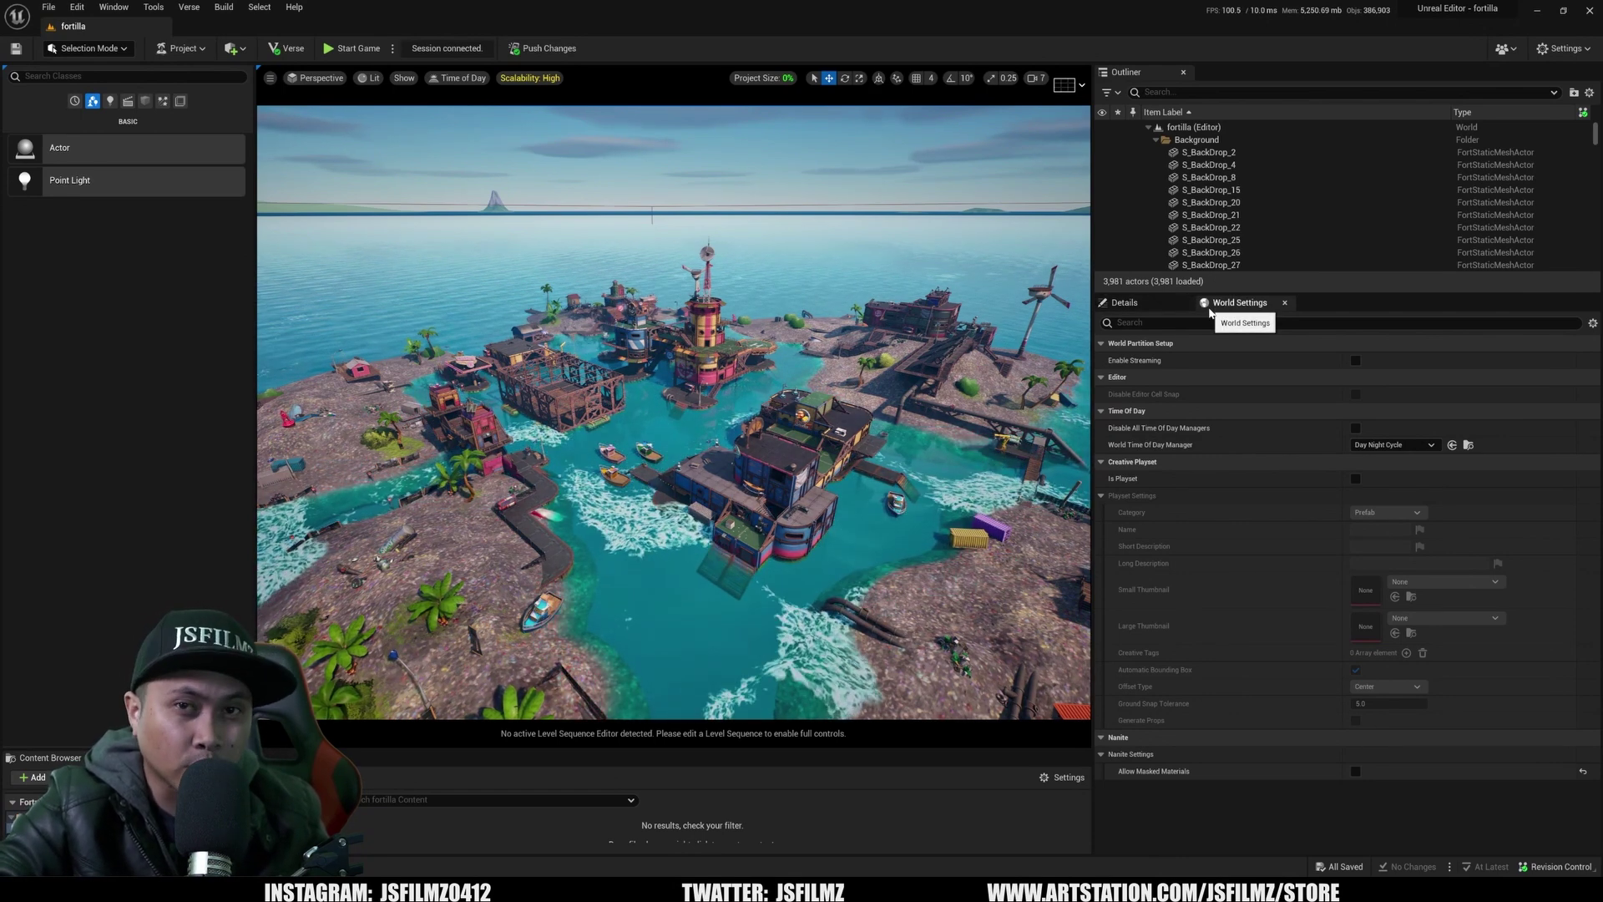
Enable World Partition streaming in World Settings without opening the documentation, and save and push the changes to the session.
{"action": "left_click", "coordinate": [112, 10]}
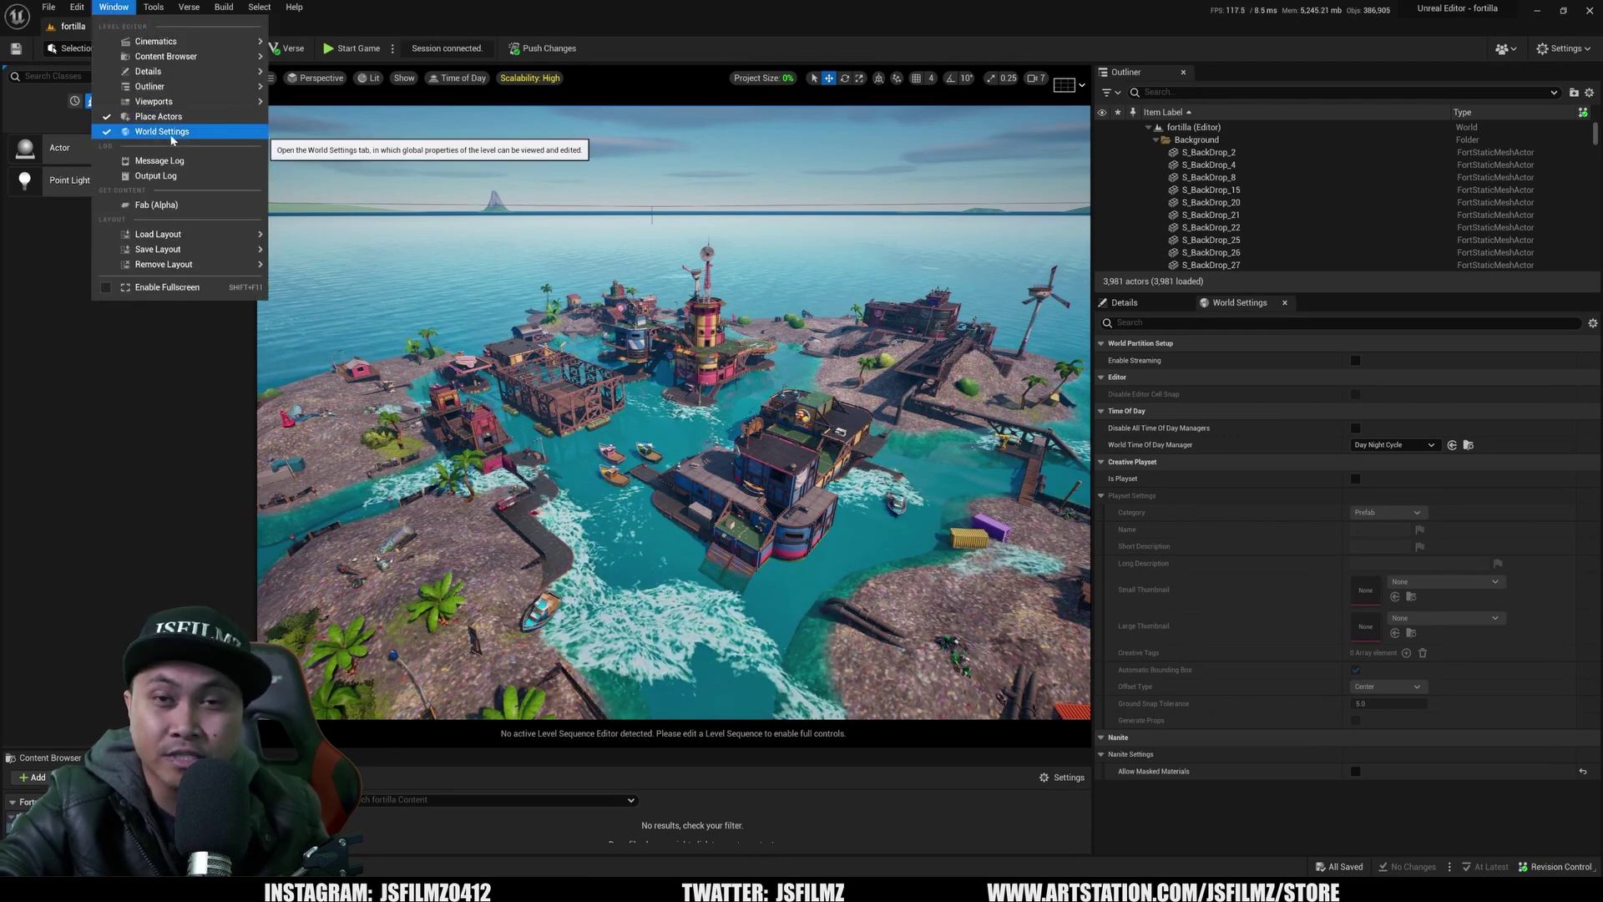
{"action": "left_click", "coordinate": [1259, 381]}
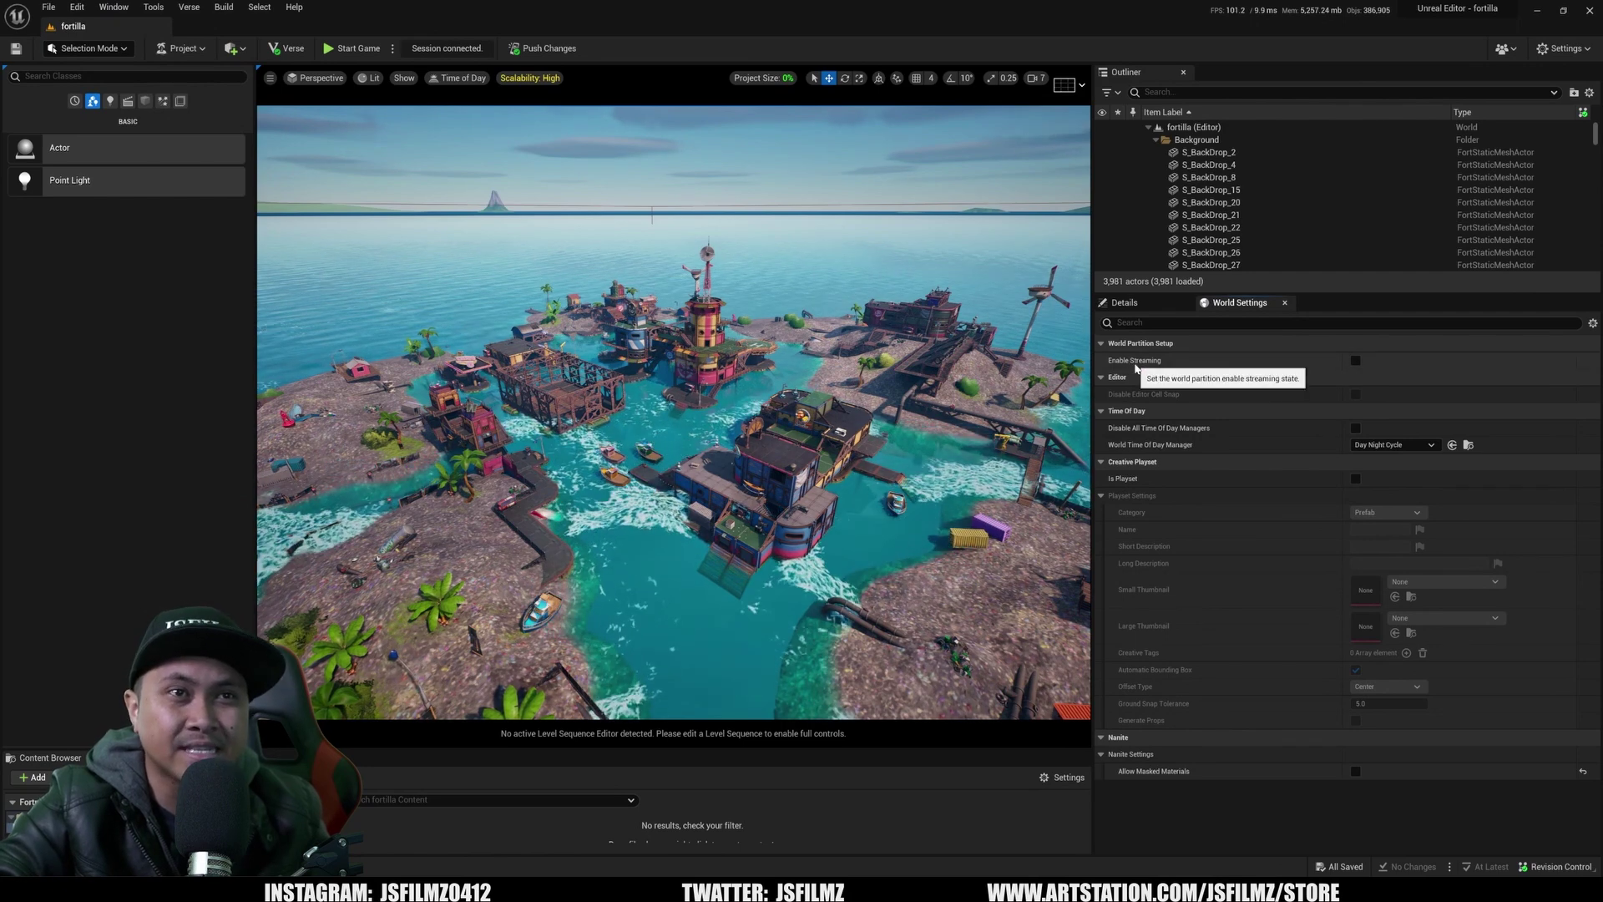
{"action": "left_click", "coordinate": [1355, 360]}
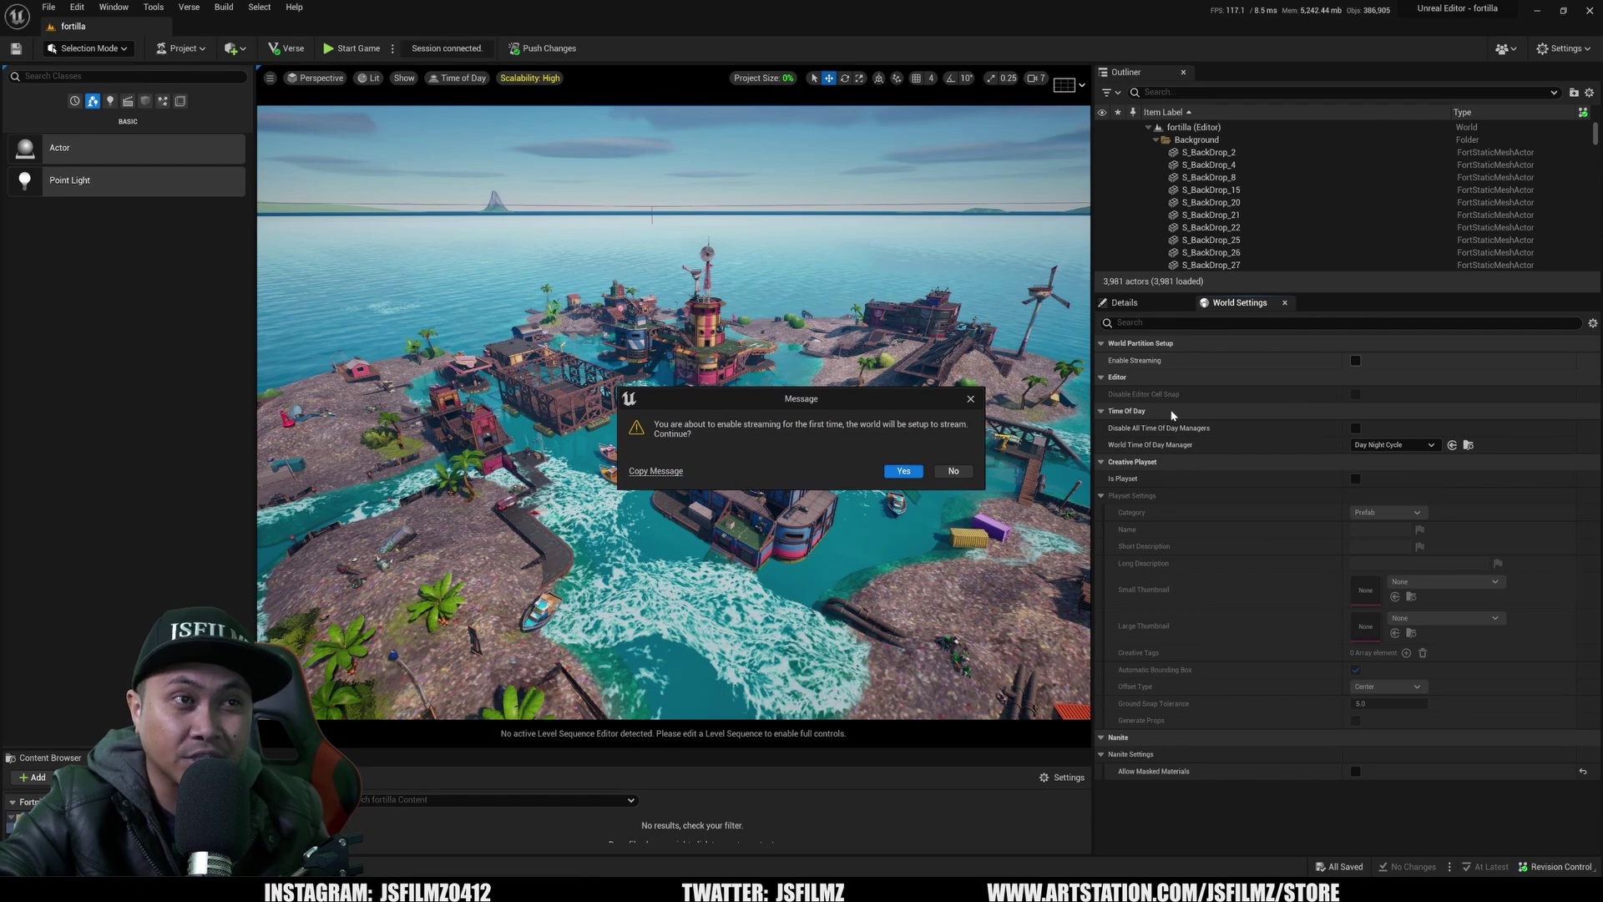
{"action": "left_click", "coordinate": [903, 473]}
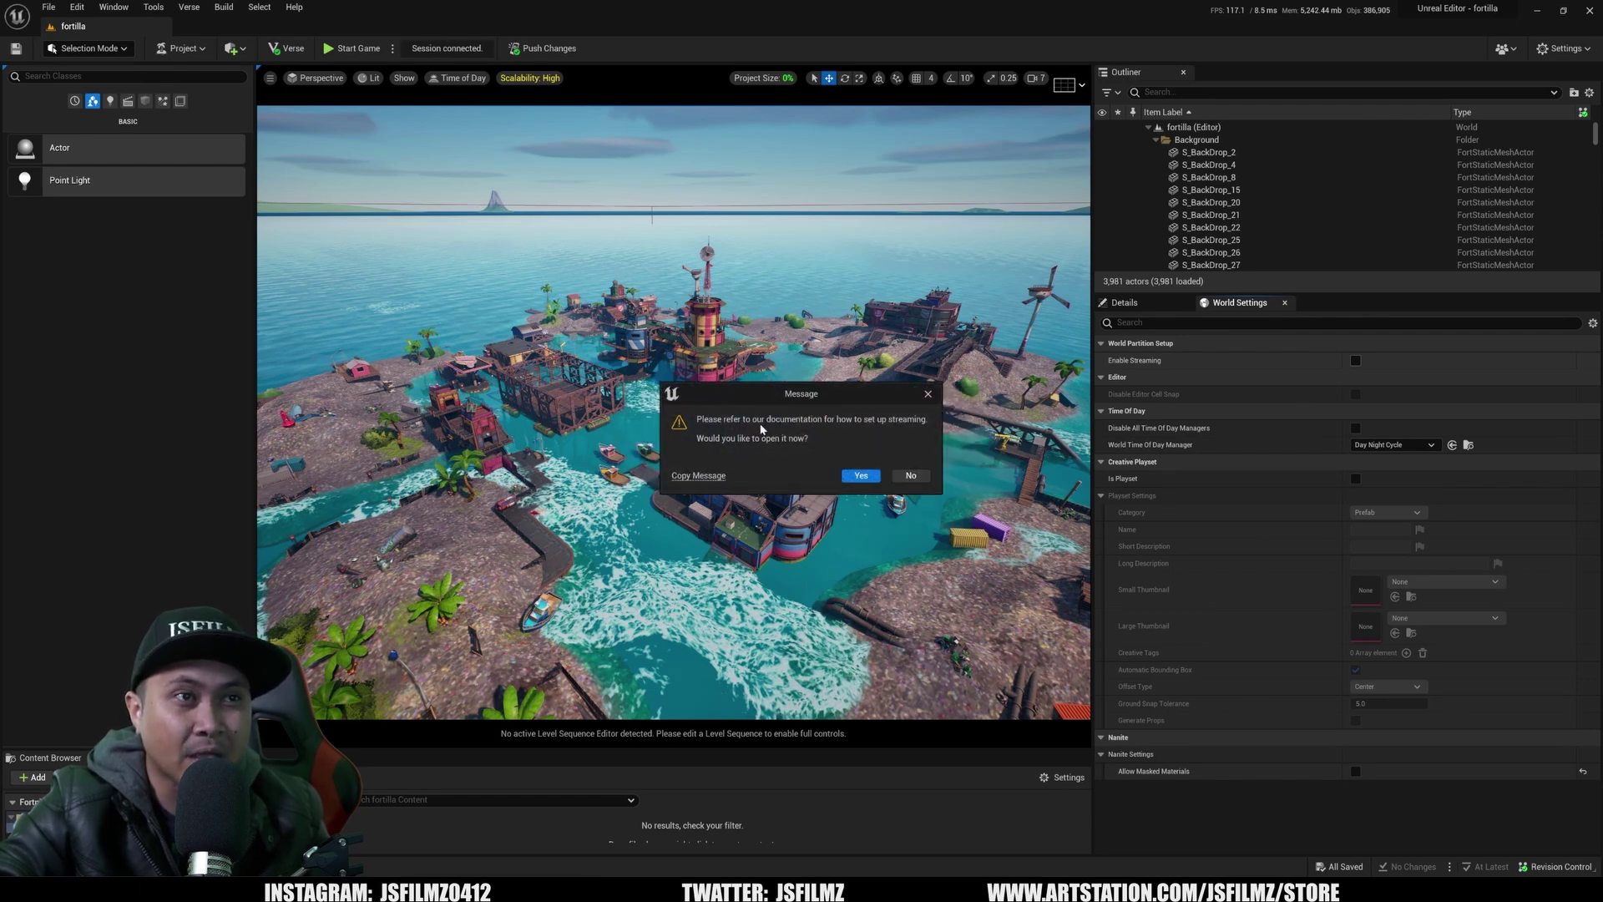
{"action": "left_click", "coordinate": [911, 476]}
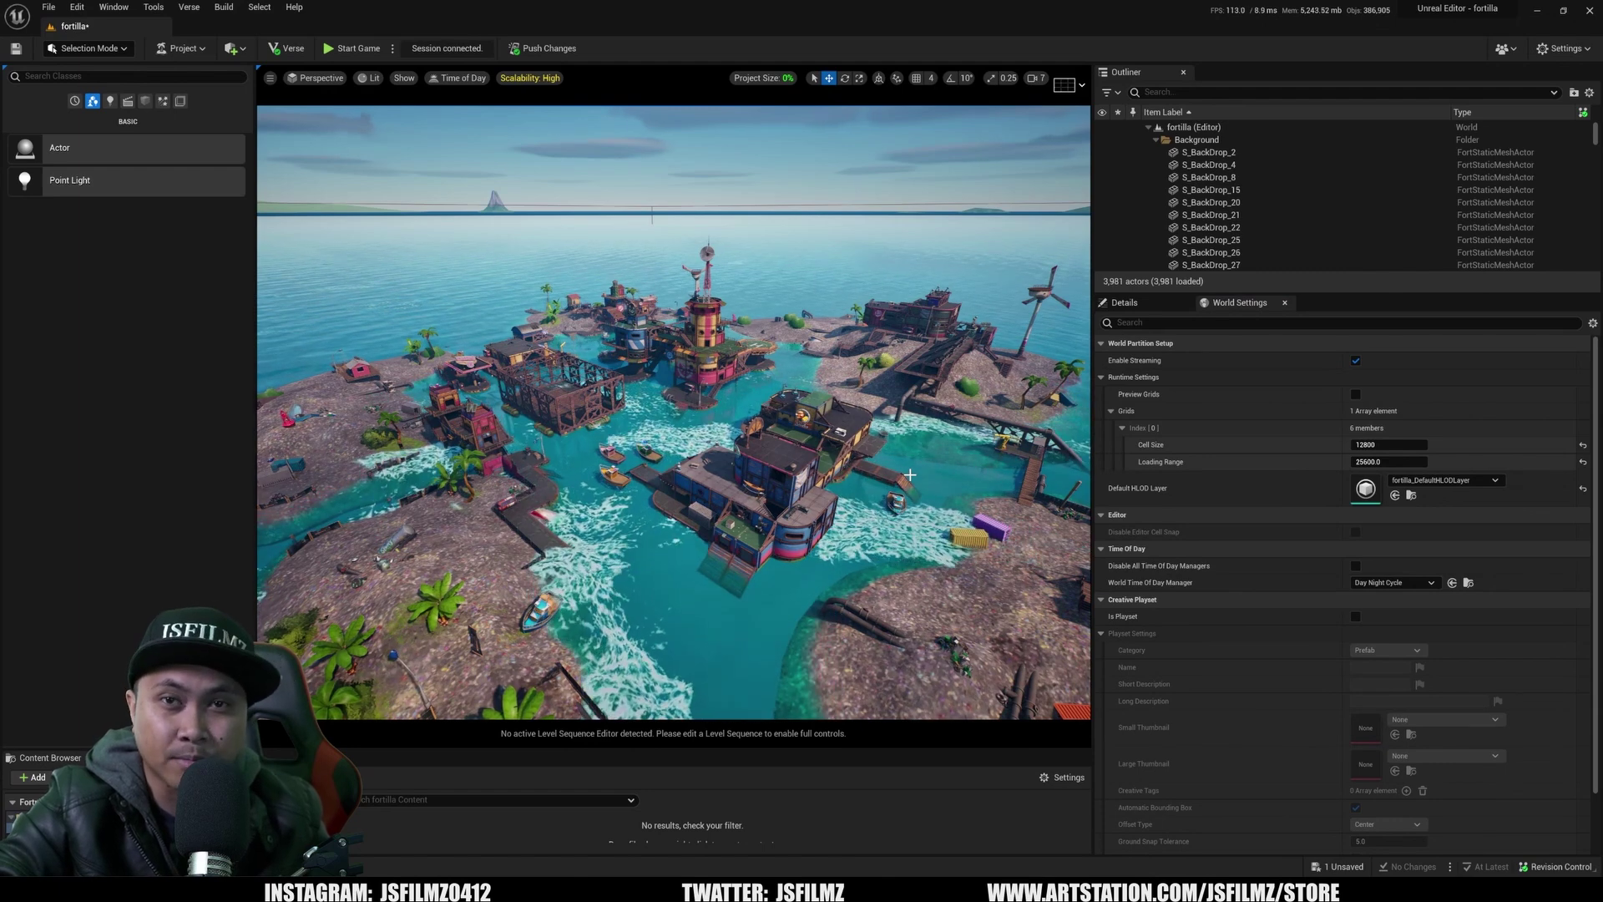
{"action": "left_click", "coordinate": [538, 47]}
{"action": "left_click", "coordinate": [899, 585]}
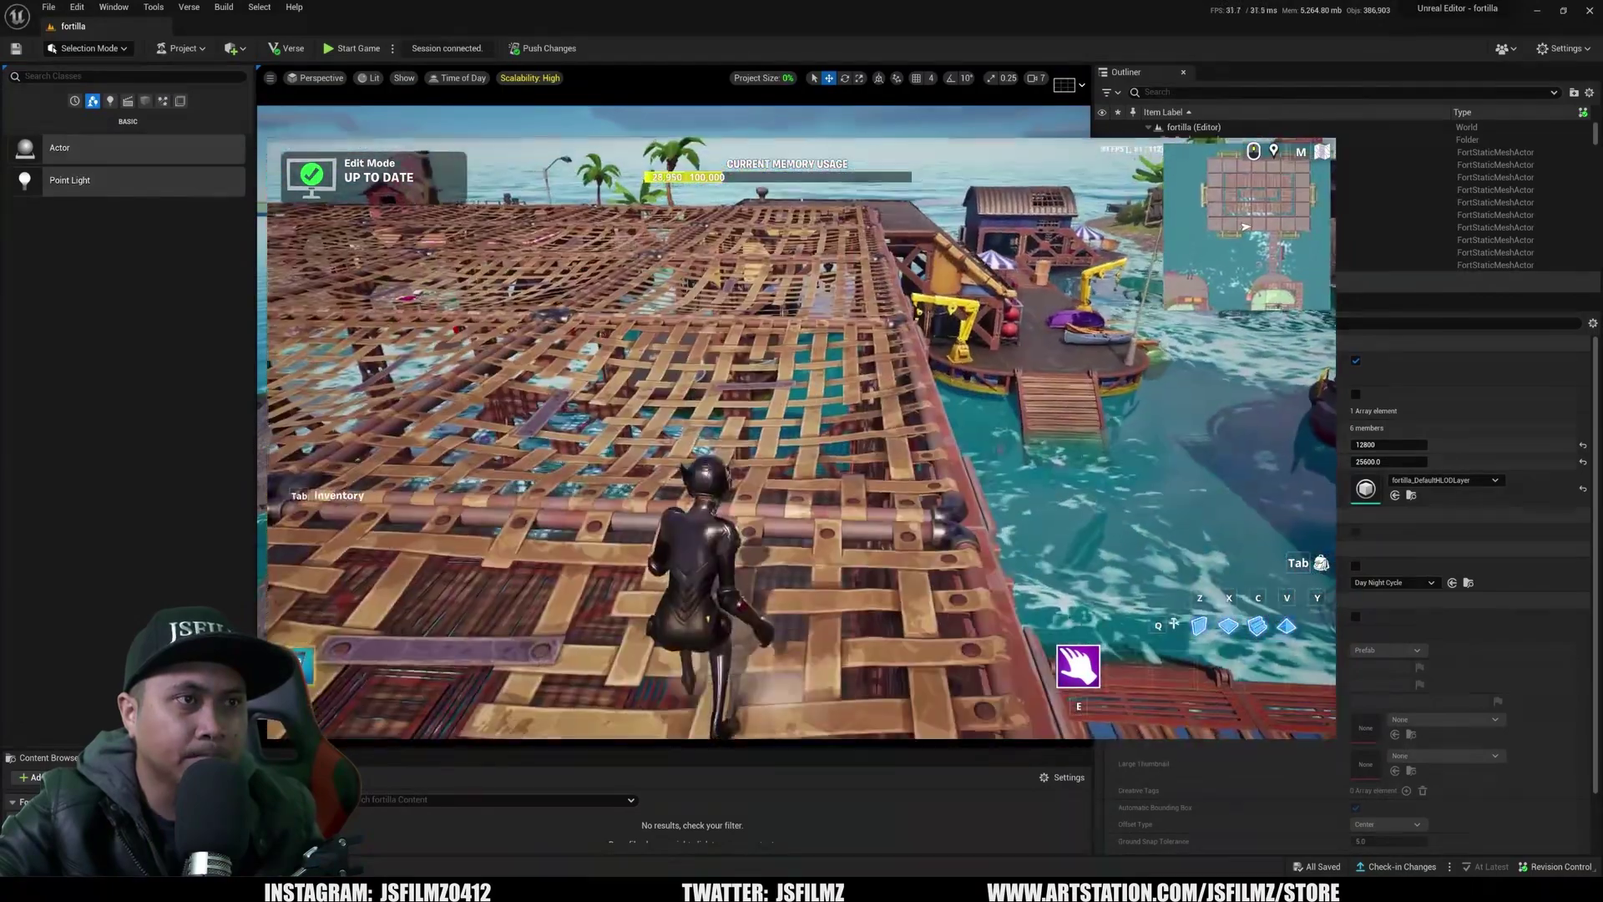
Fly the character away from and back toward the island in the Fortnite session to examine how its parts stream at distance.
{"action": "key", "text": "space"}
{"action": "key", "text": "space"}
{"action": "key", "text": "shift"}
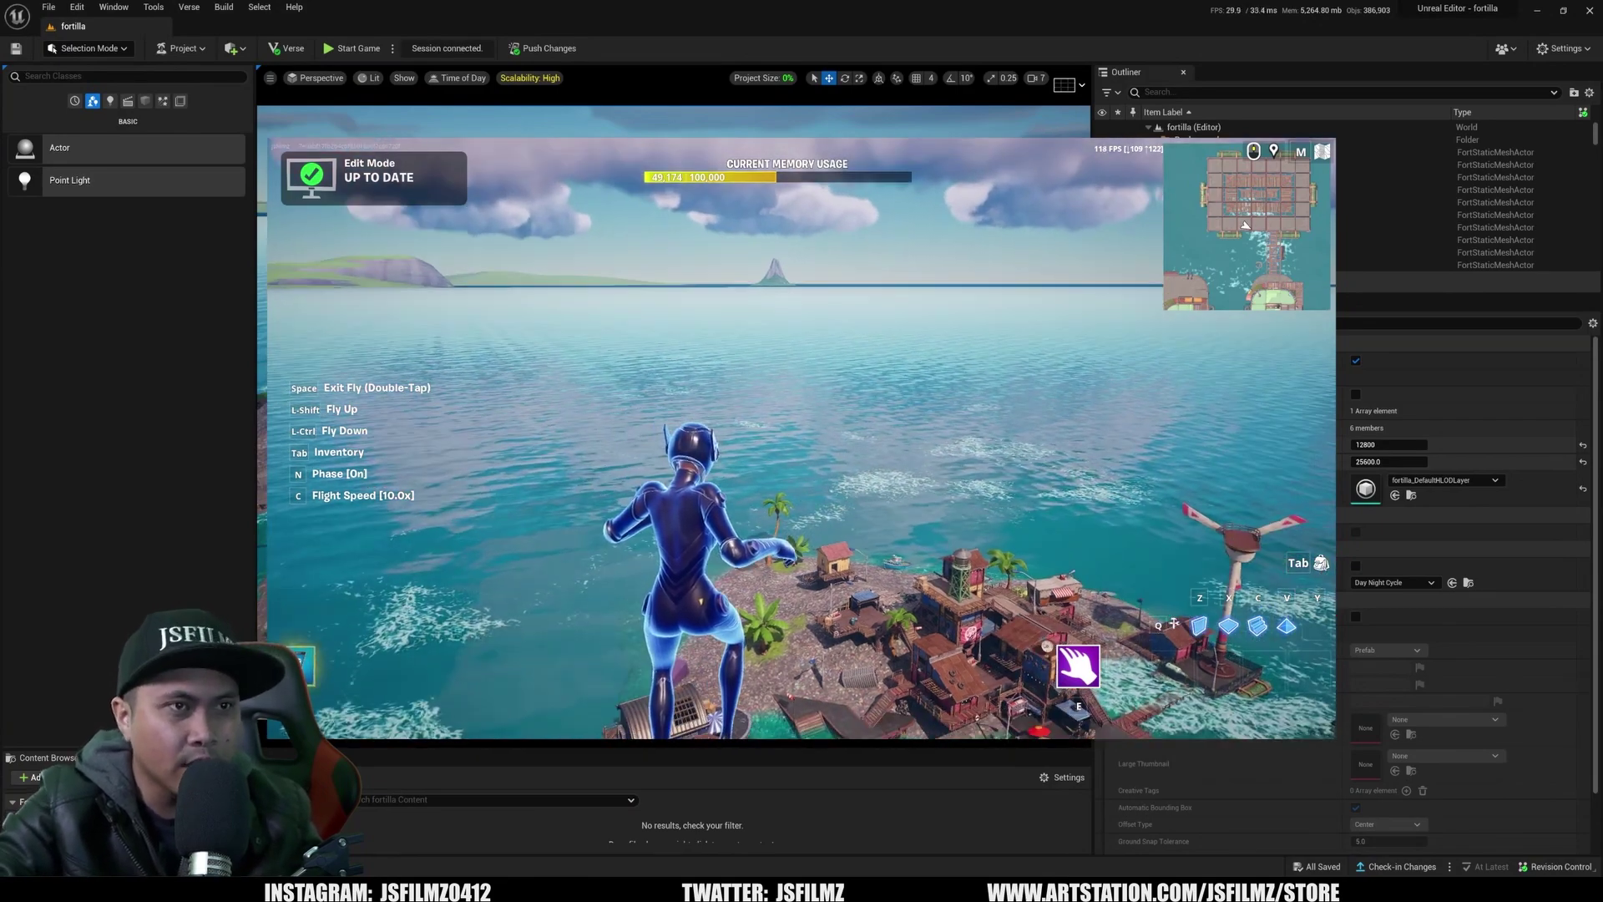
{"action": "key", "text": "w"}
{"action": "key", "text": "w"}
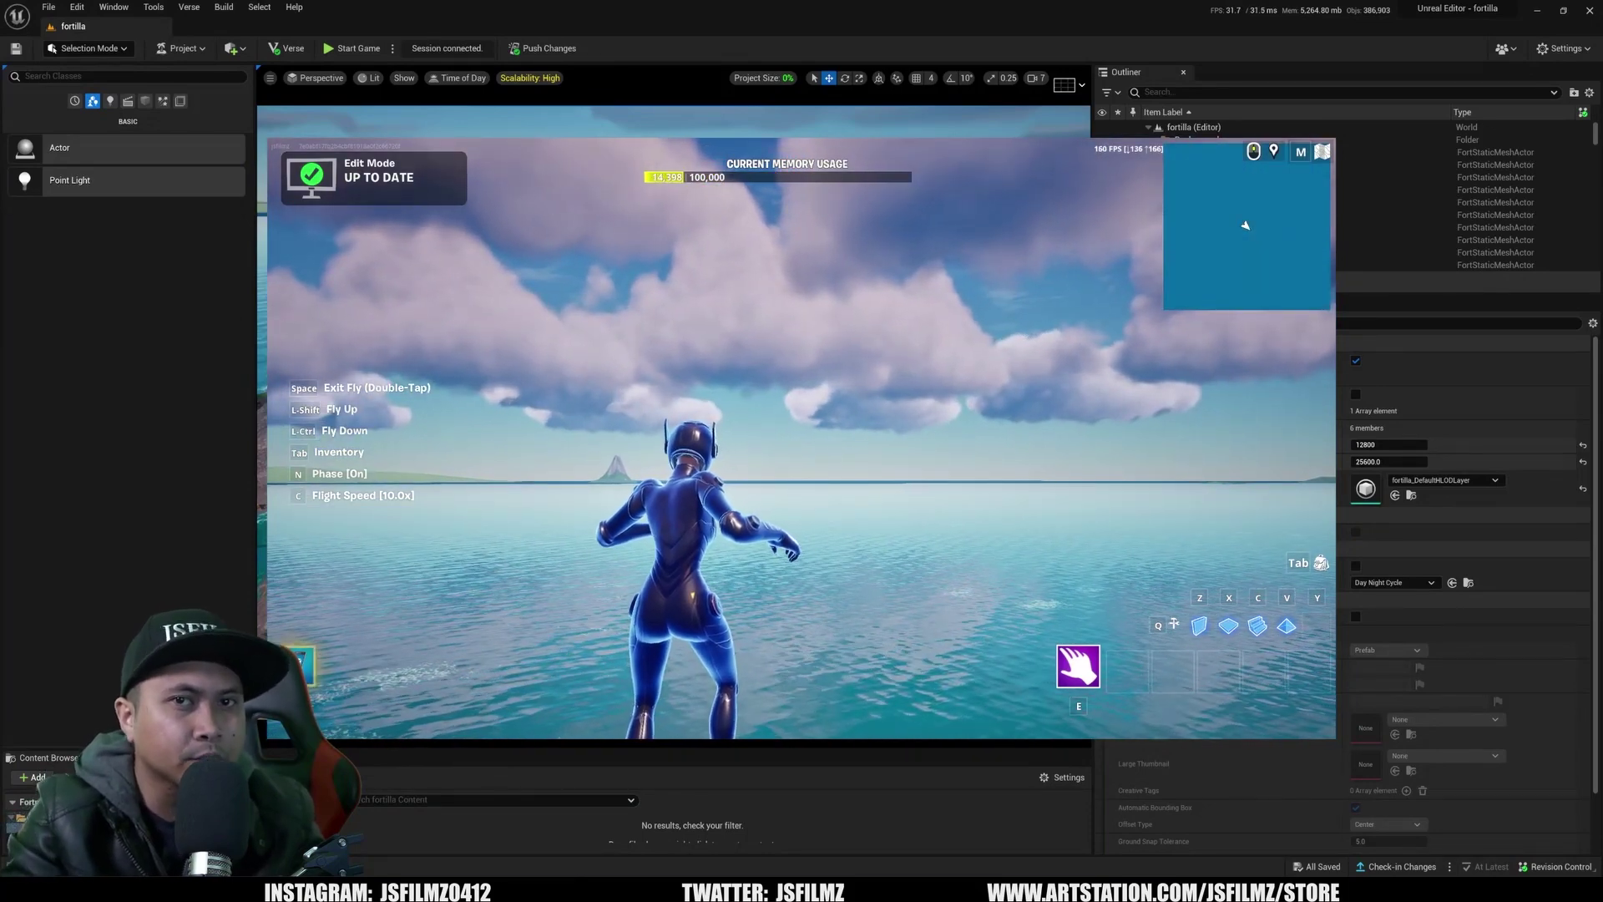
{"action": "key", "text": "w"}
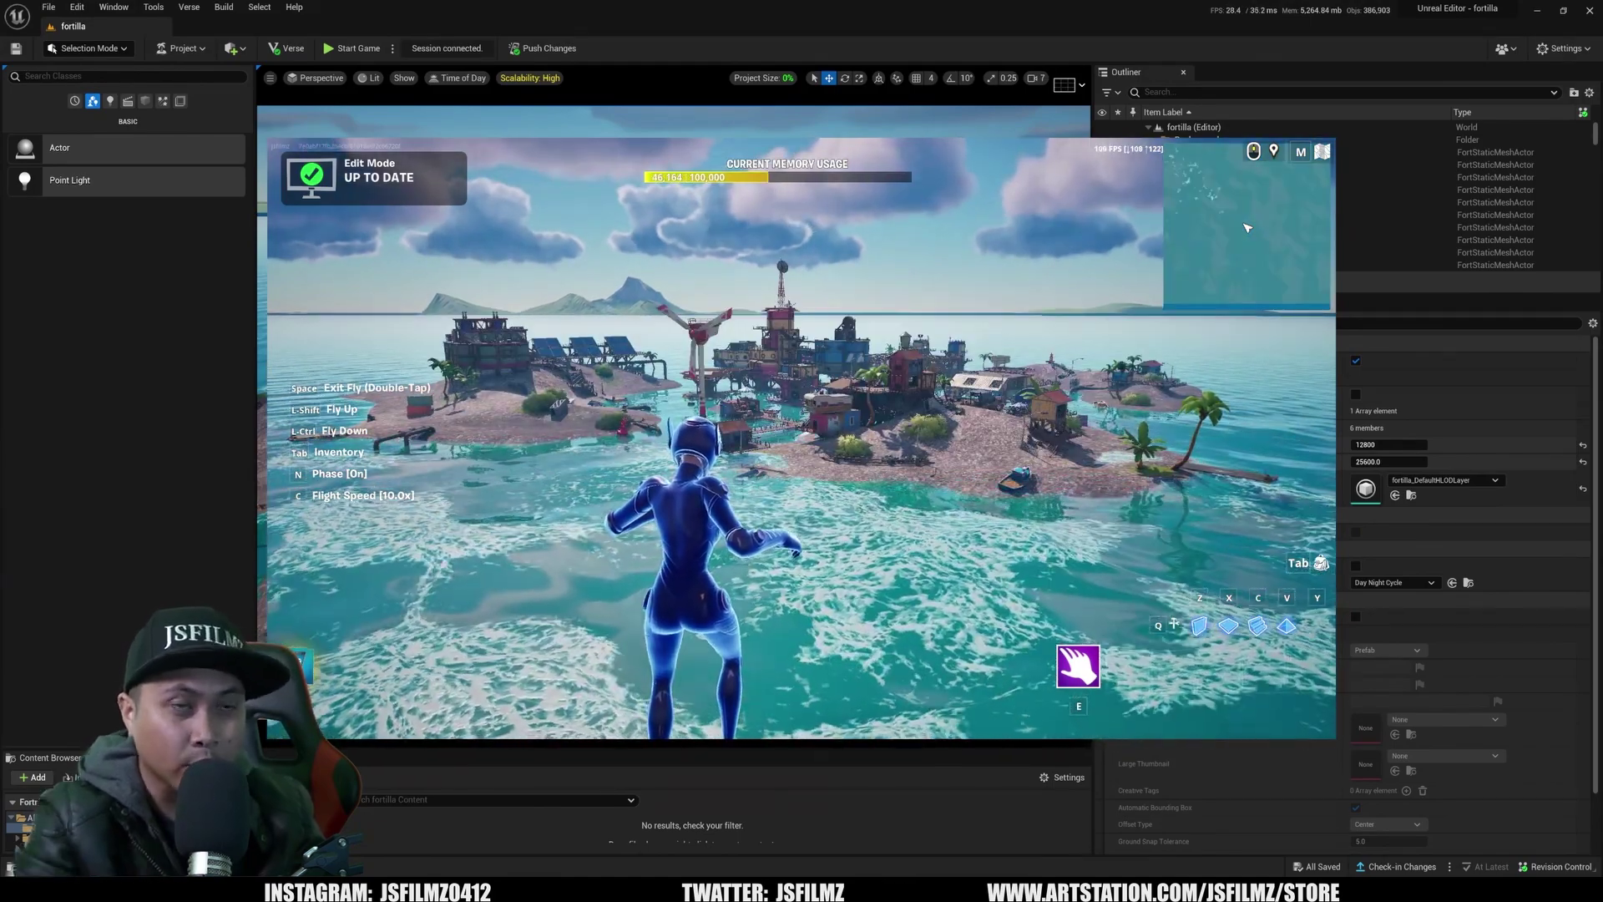
{"action": "key", "text": "s"}
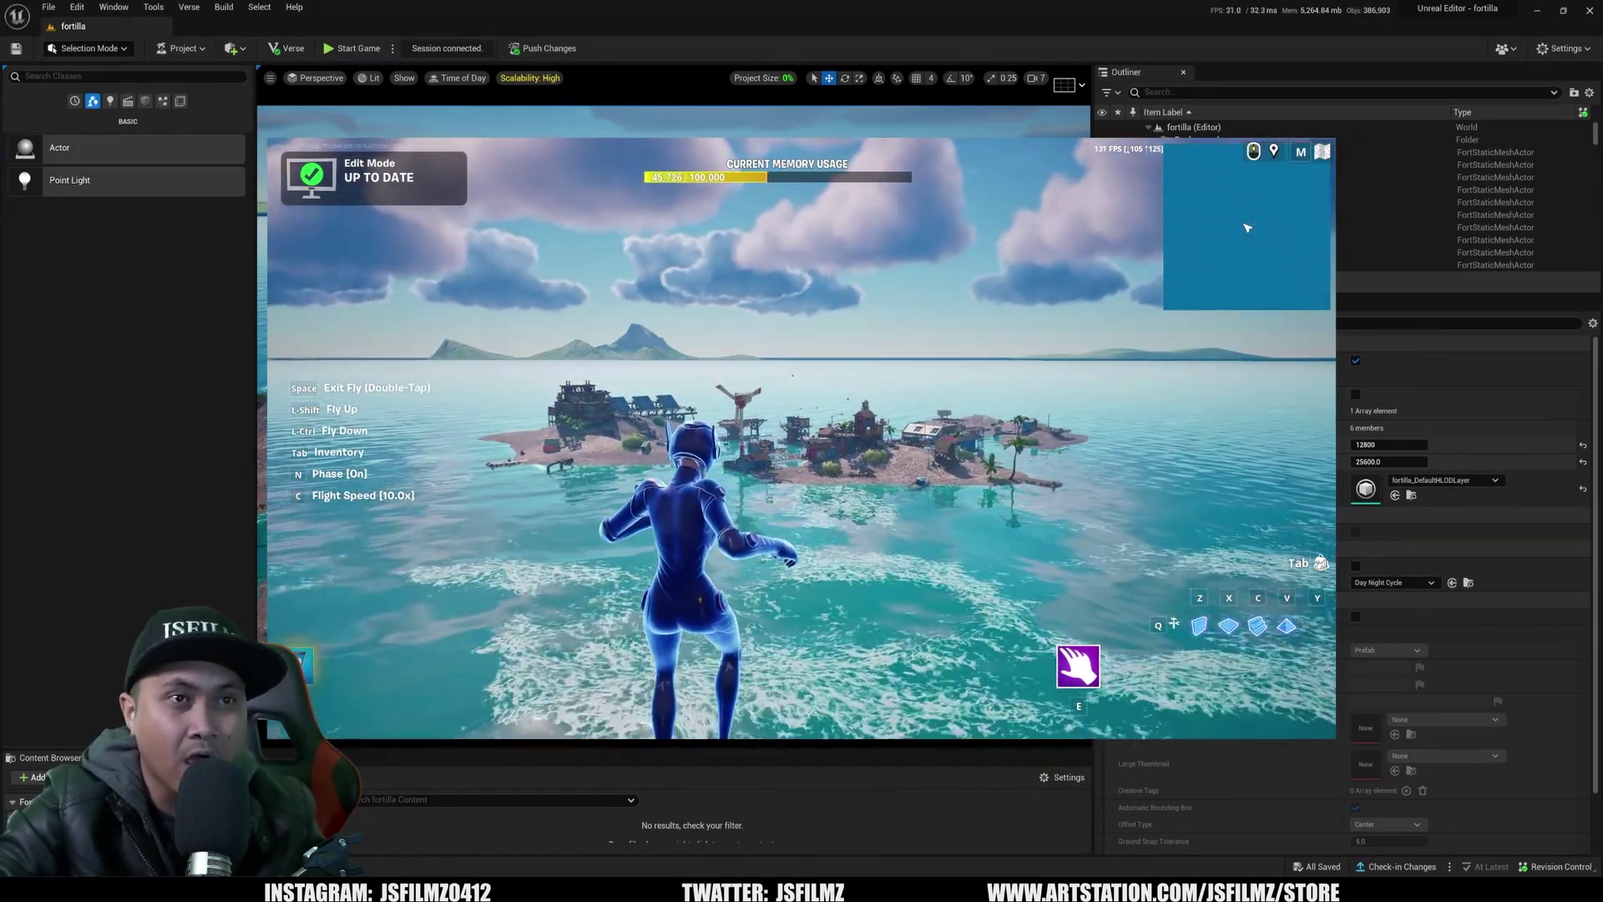
{"action": "key", "text": "s"}
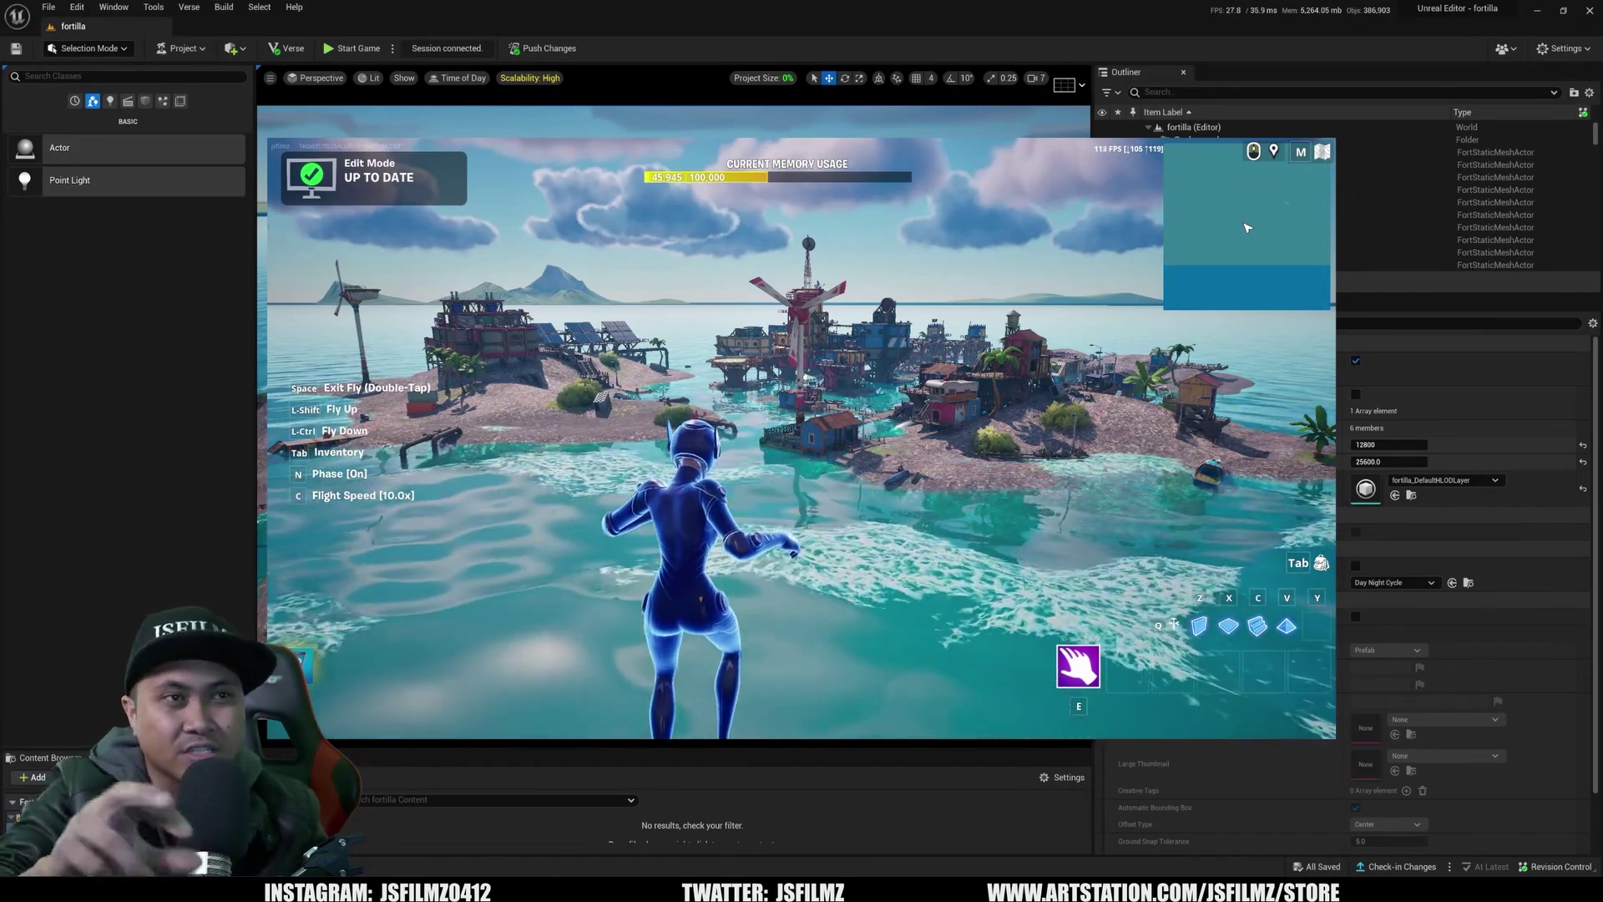
{"action": "key", "text": "s"}
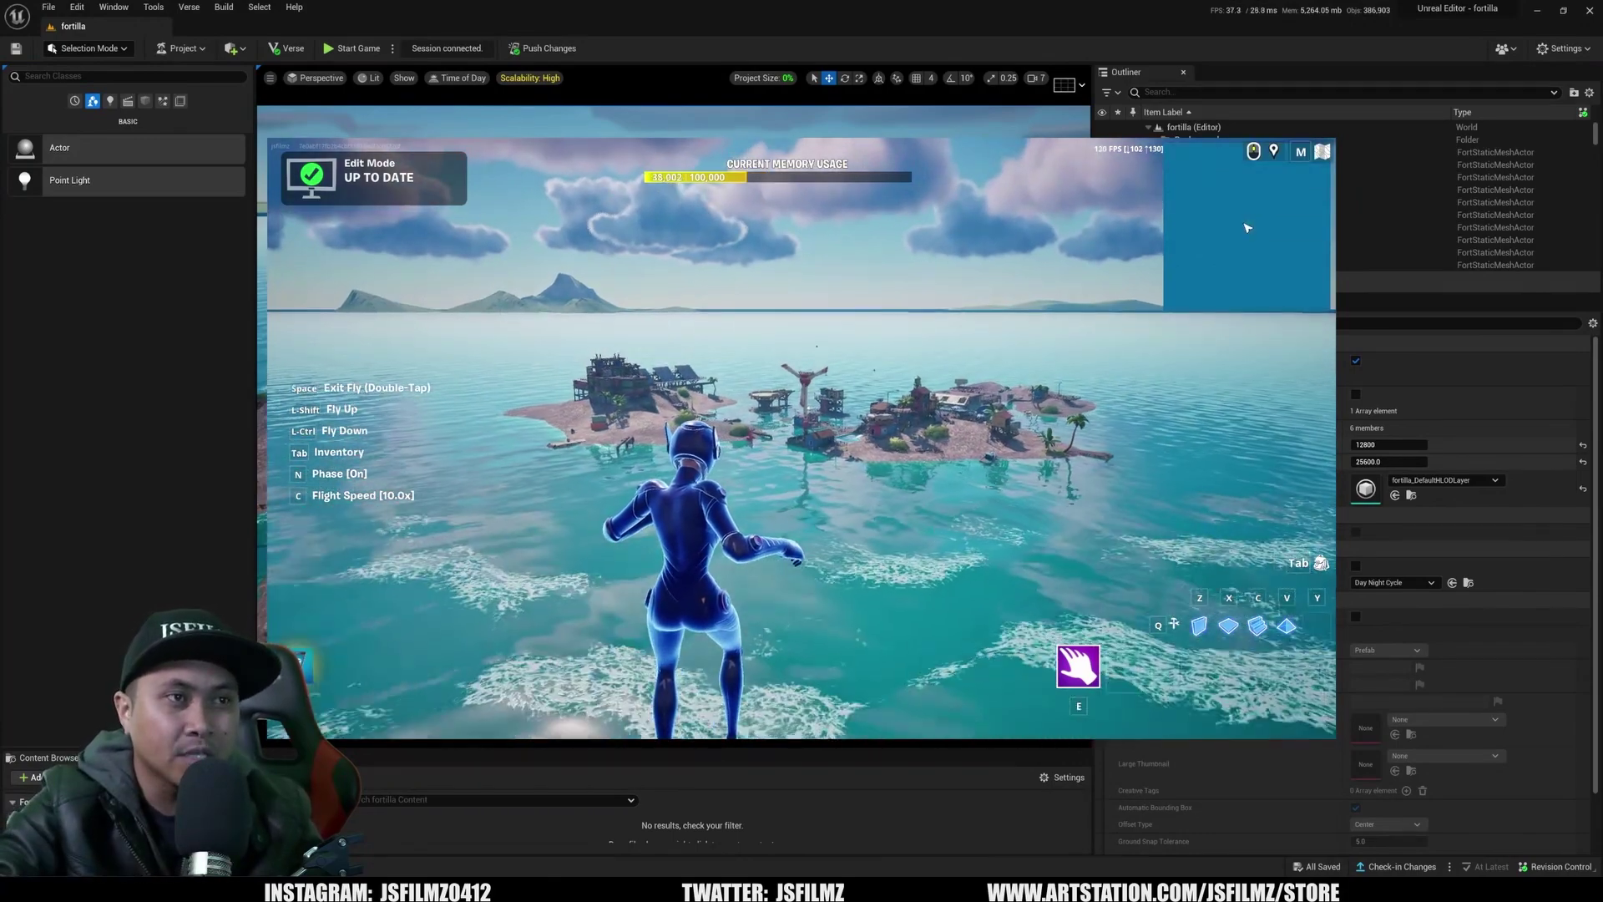
{"action": "key", "text": "w"}
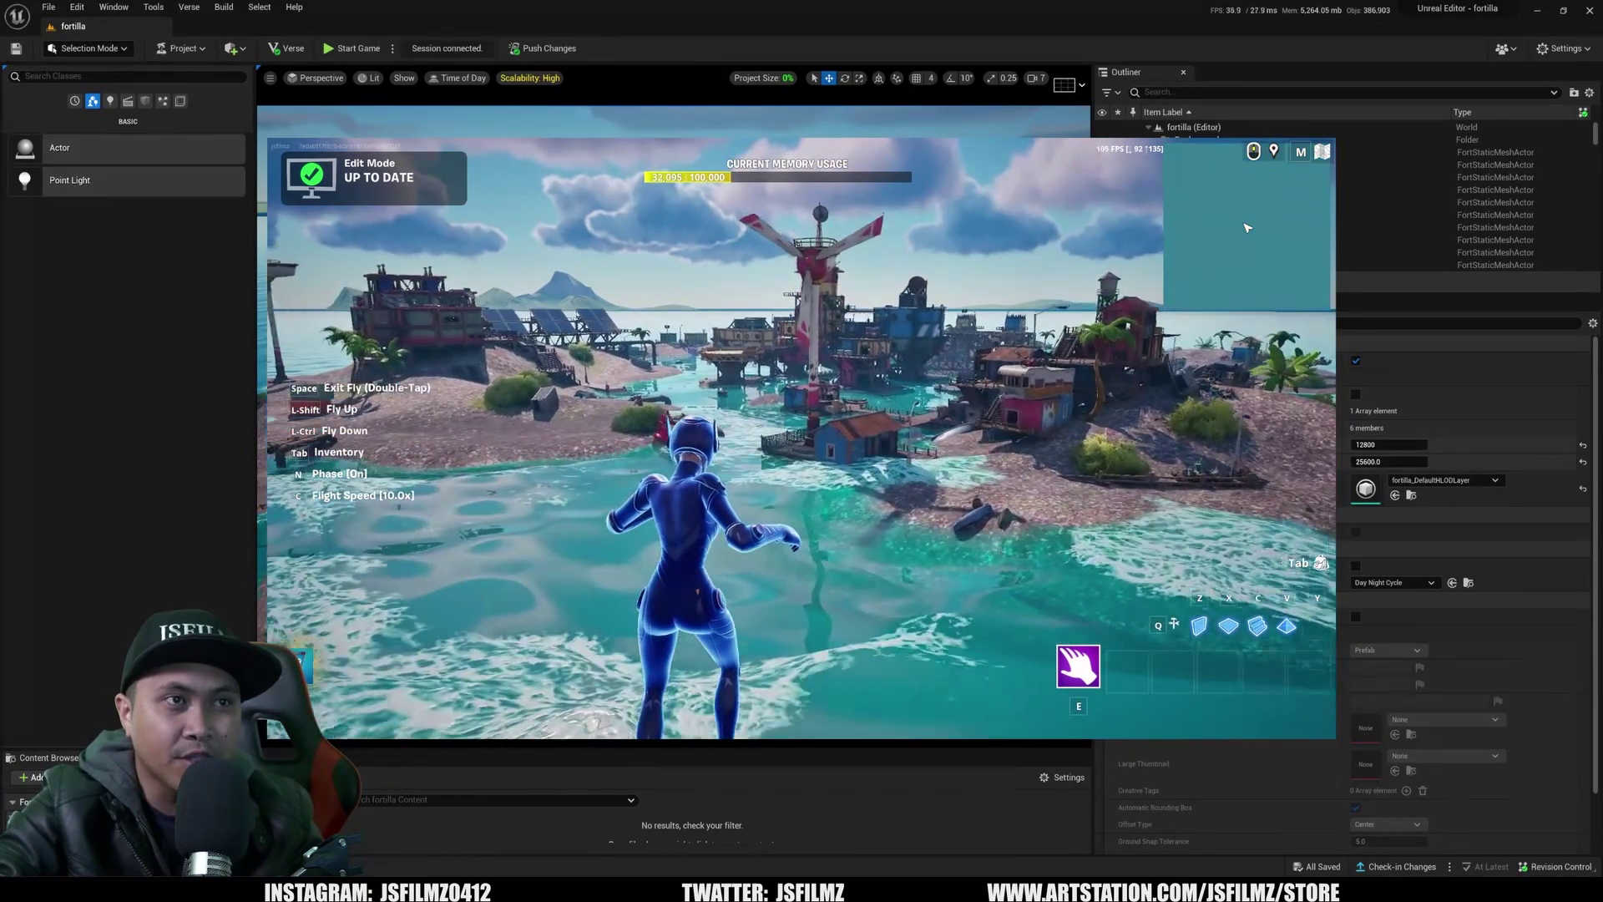
Switch back to the Unreal Editor and turn on Preview Grids to overlay the streaming grid on the island.
{"action": "key", "text": "super"}
{"action": "left_click", "coordinate": [668, 6]}
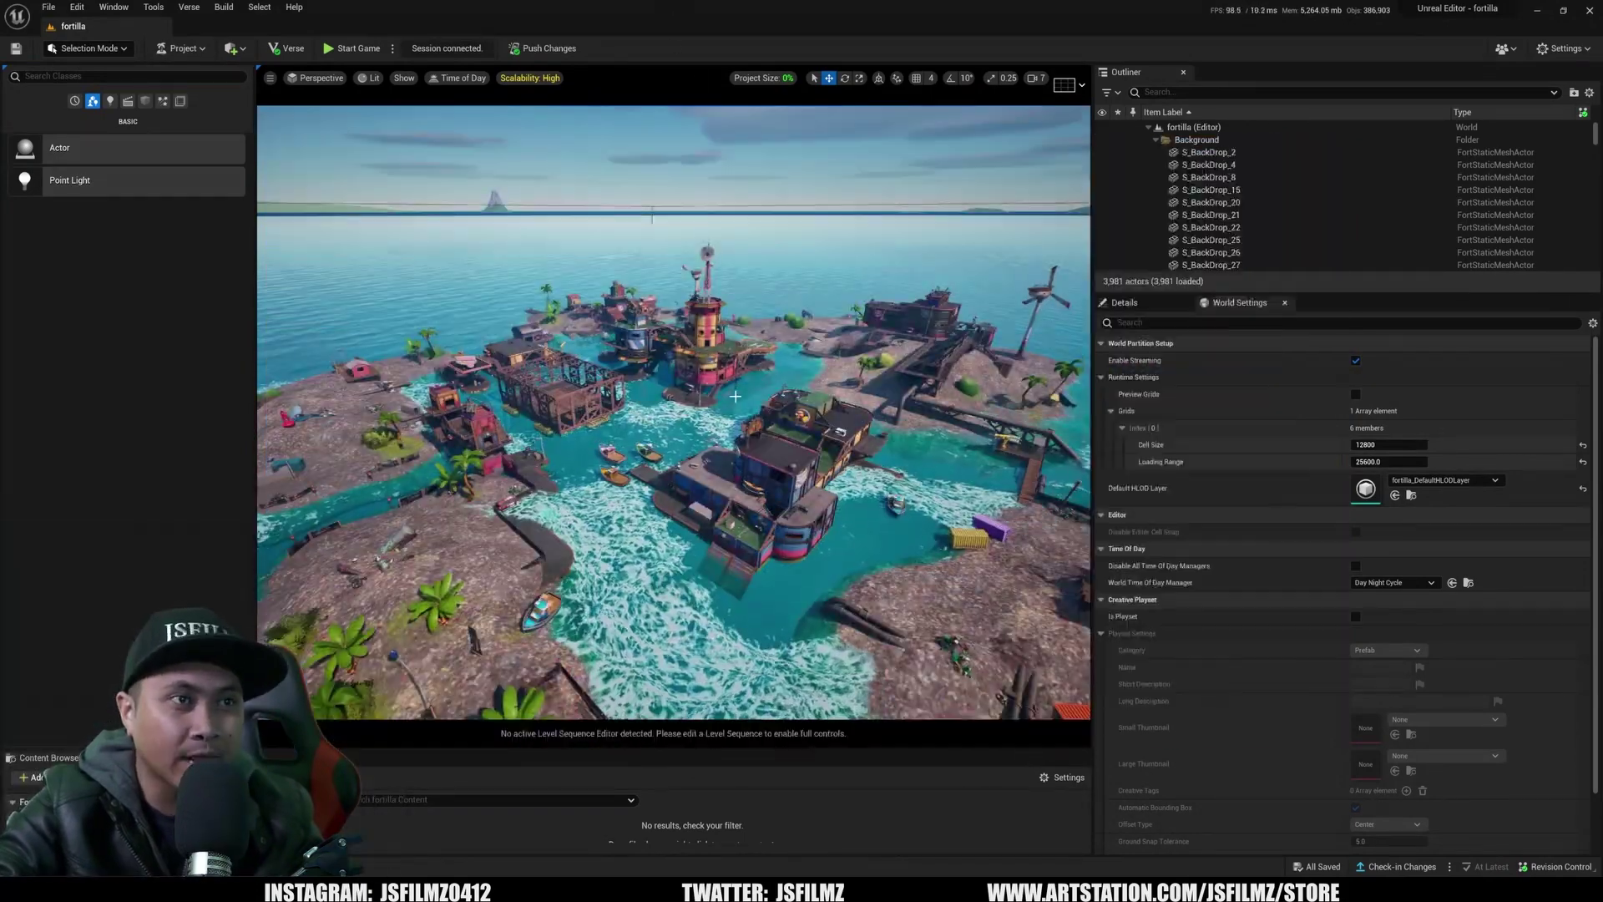
{"action": "right_click_drag", "start_coordinate": [734, 395], "coordinate": [758, 397]}
{"action": "key", "text": "s"}
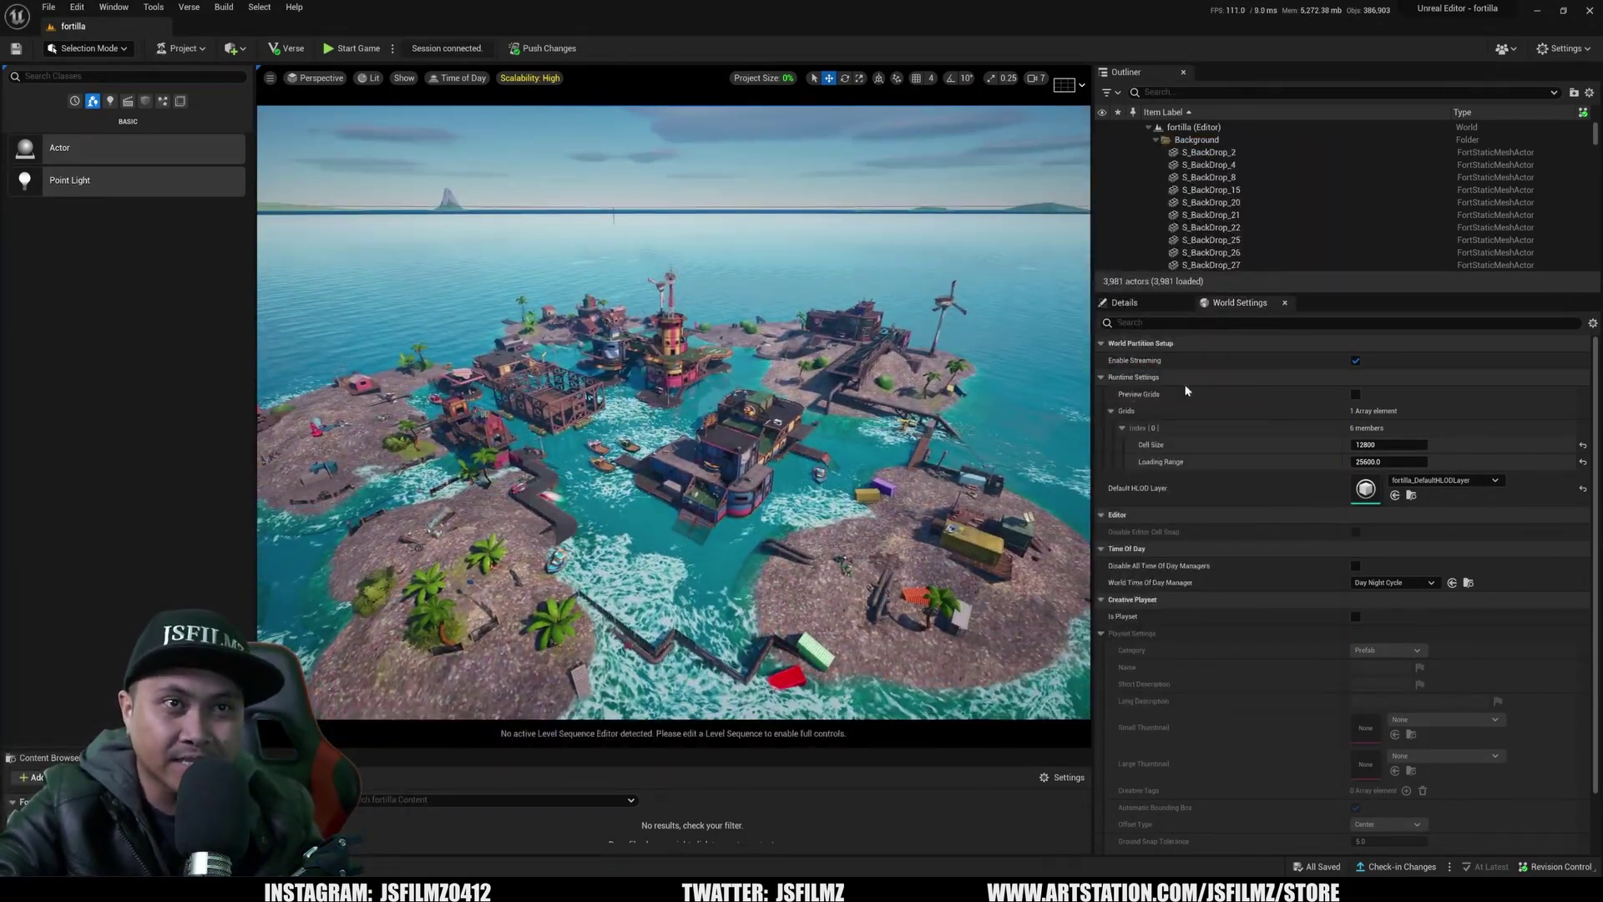
{"action": "left_click", "coordinate": [1355, 394]}
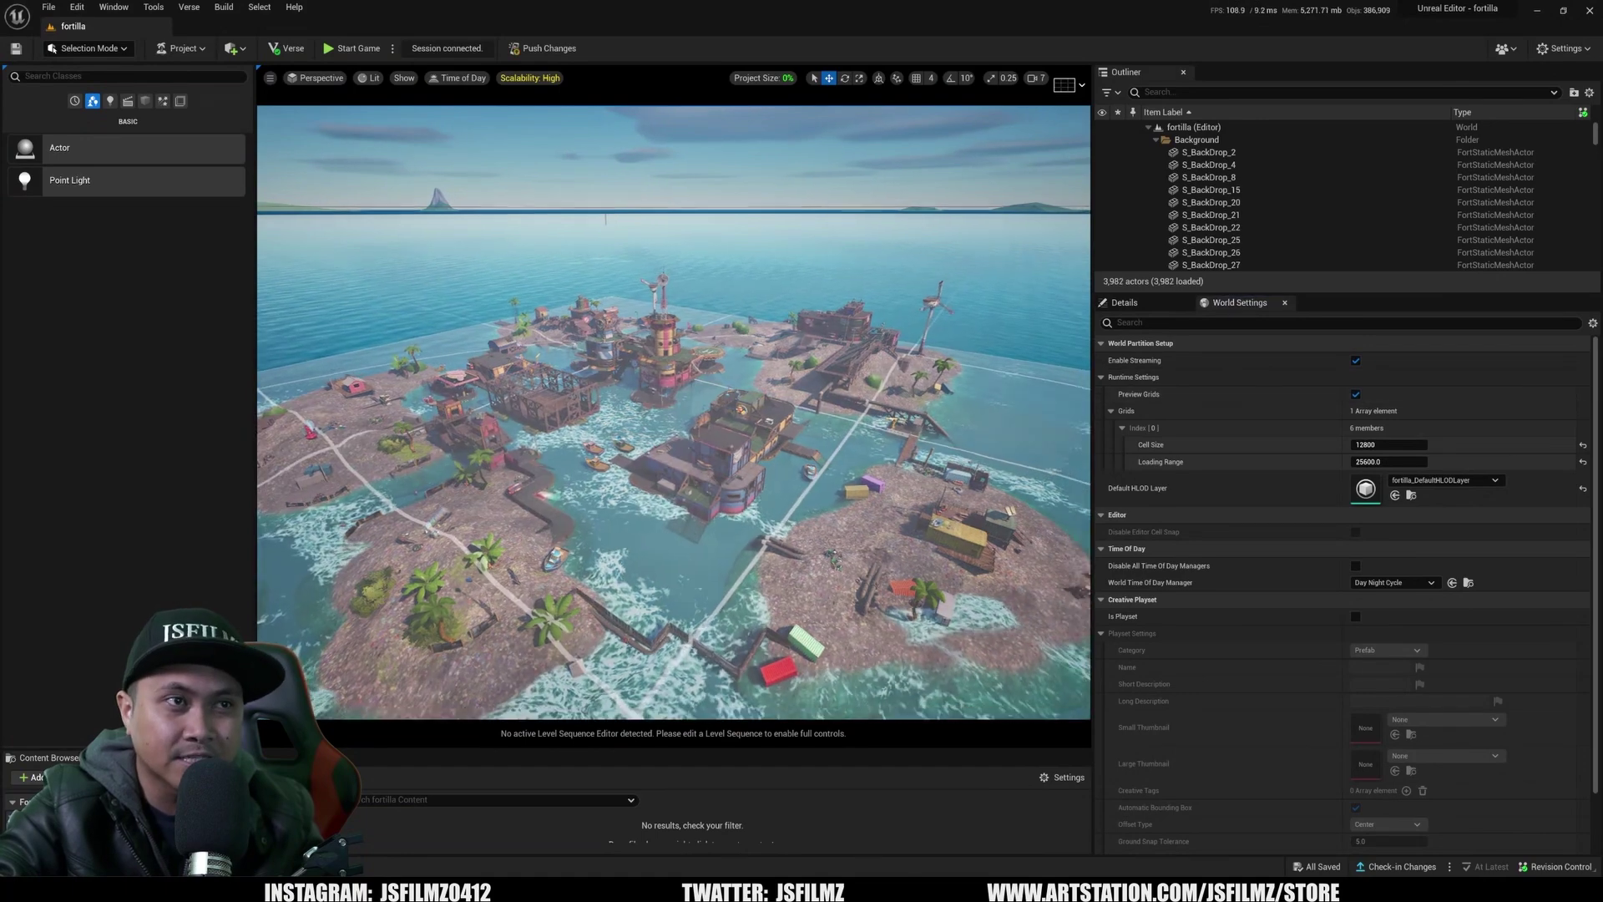
{"action": "key", "text": "s"}
{"action": "right_click_drag", "start_coordinate": [674, 401], "coordinate": [722, 396]}
{"action": "key", "text": "w"}
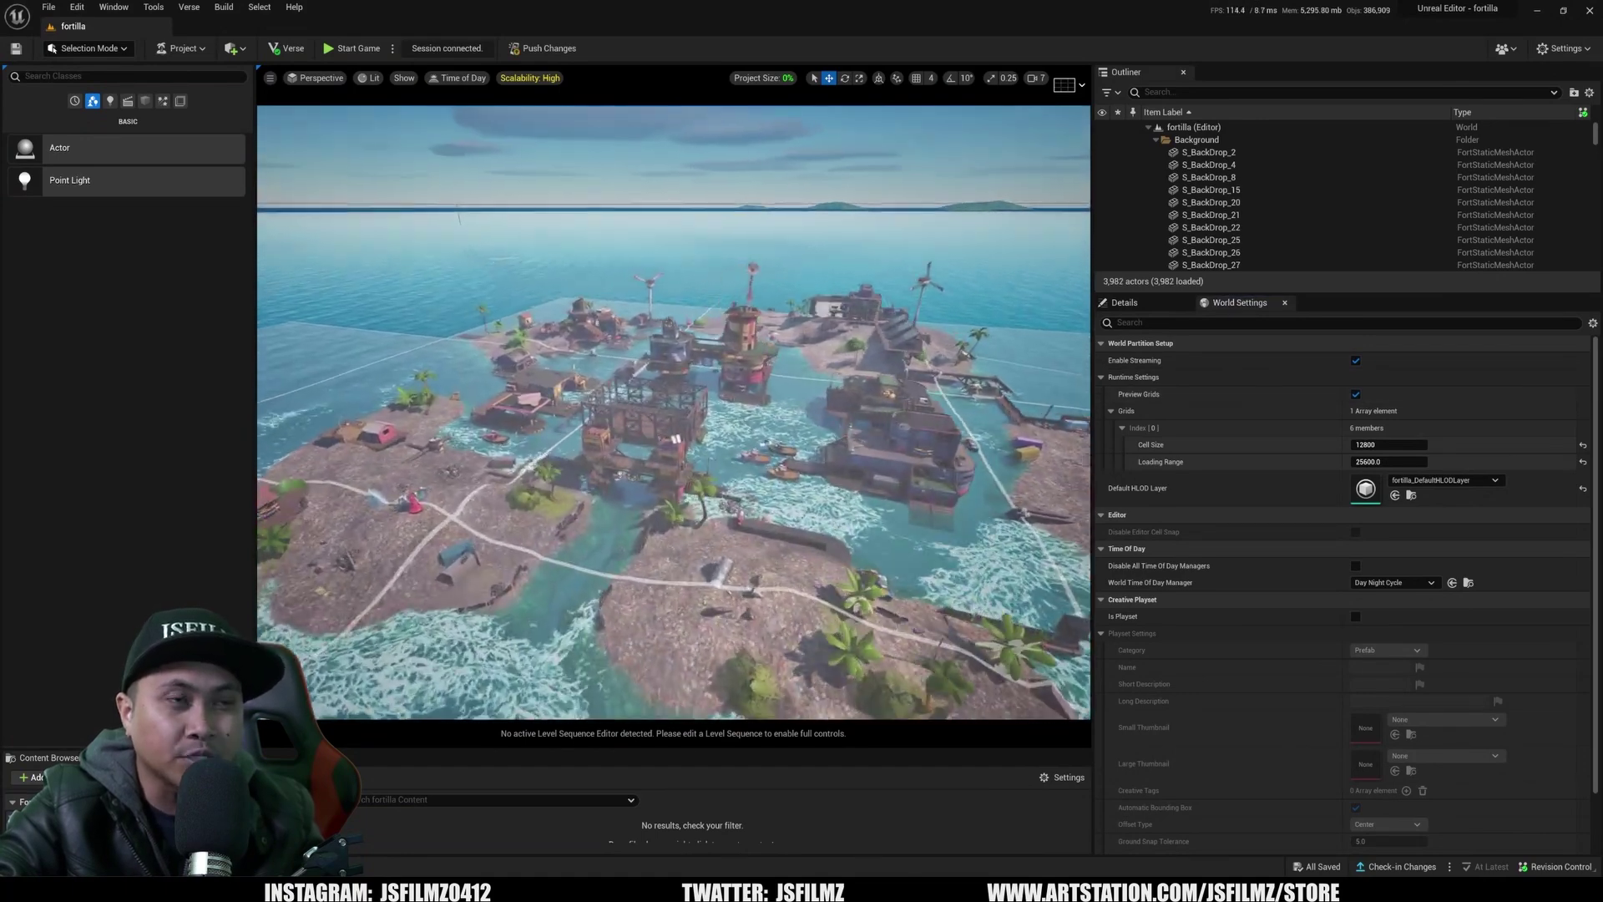
{"action": "key", "text": "s"}
{"action": "right_click_drag", "start_coordinate": [634, 340], "coordinate": [646, 401]}
{"action": "key", "text": "e"}
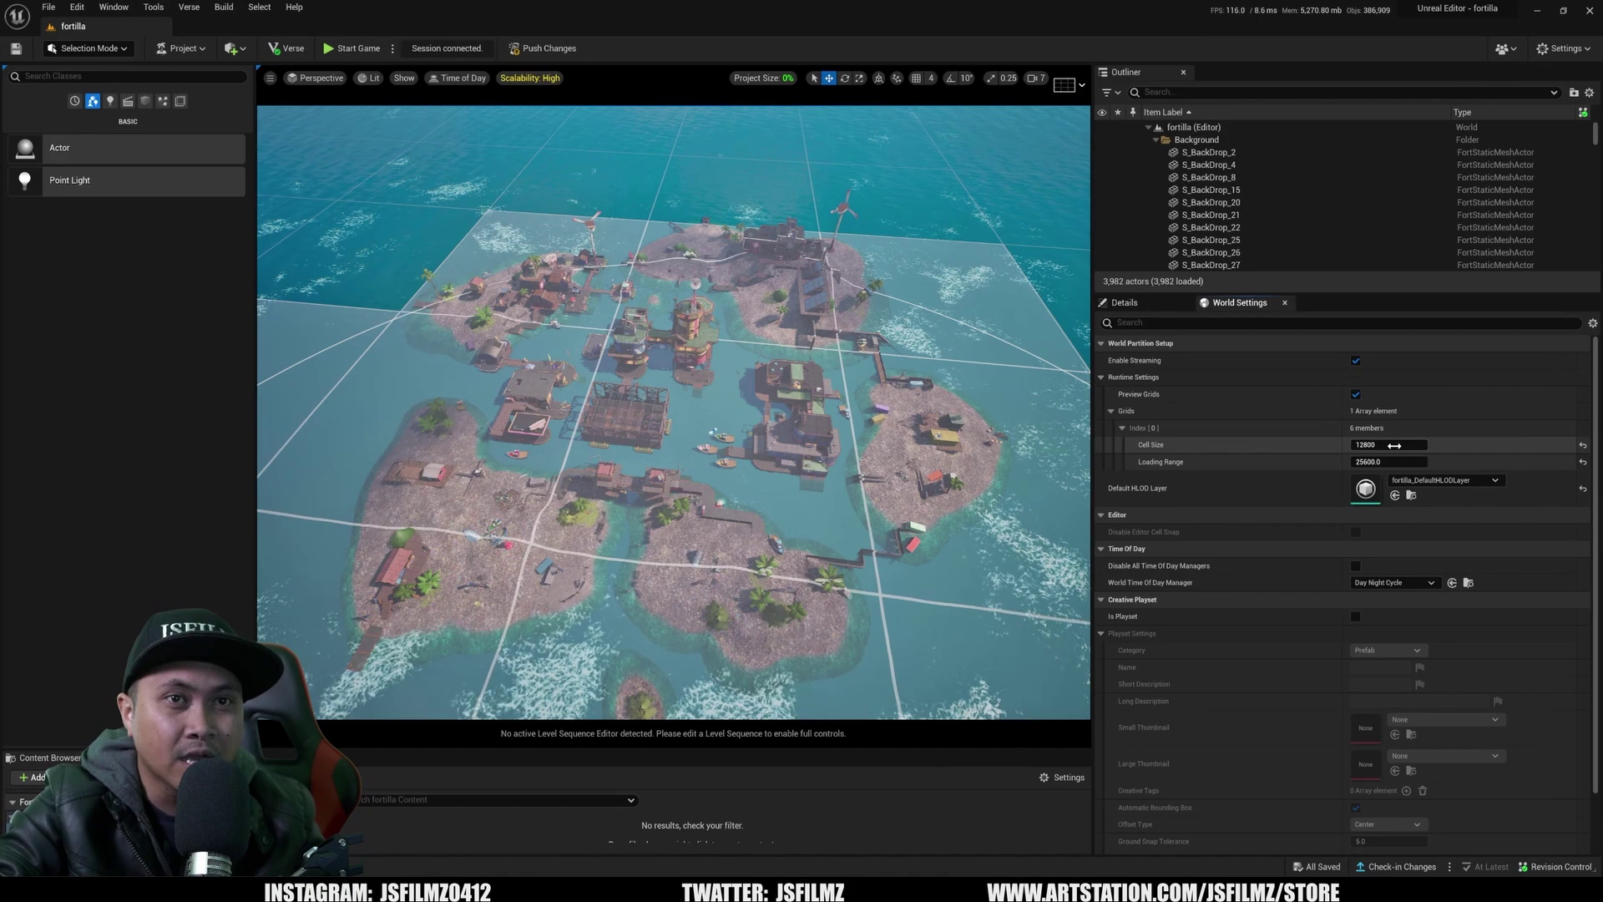
Increase the streaming grid's Cell Size to 14974 and inspect the cell boundaries across the island.
{"action": "mouse_move", "coordinate": [1394, 445]}
{"action": "left_mouse_down"}
{"action": "mouse_move", "coordinate": [1354, 445]}
{"action": "mouse_move", "coordinate": [1411, 445]}
{"action": "left_mouse_up"}
{"action": "key", "text": "alt+Tab"}
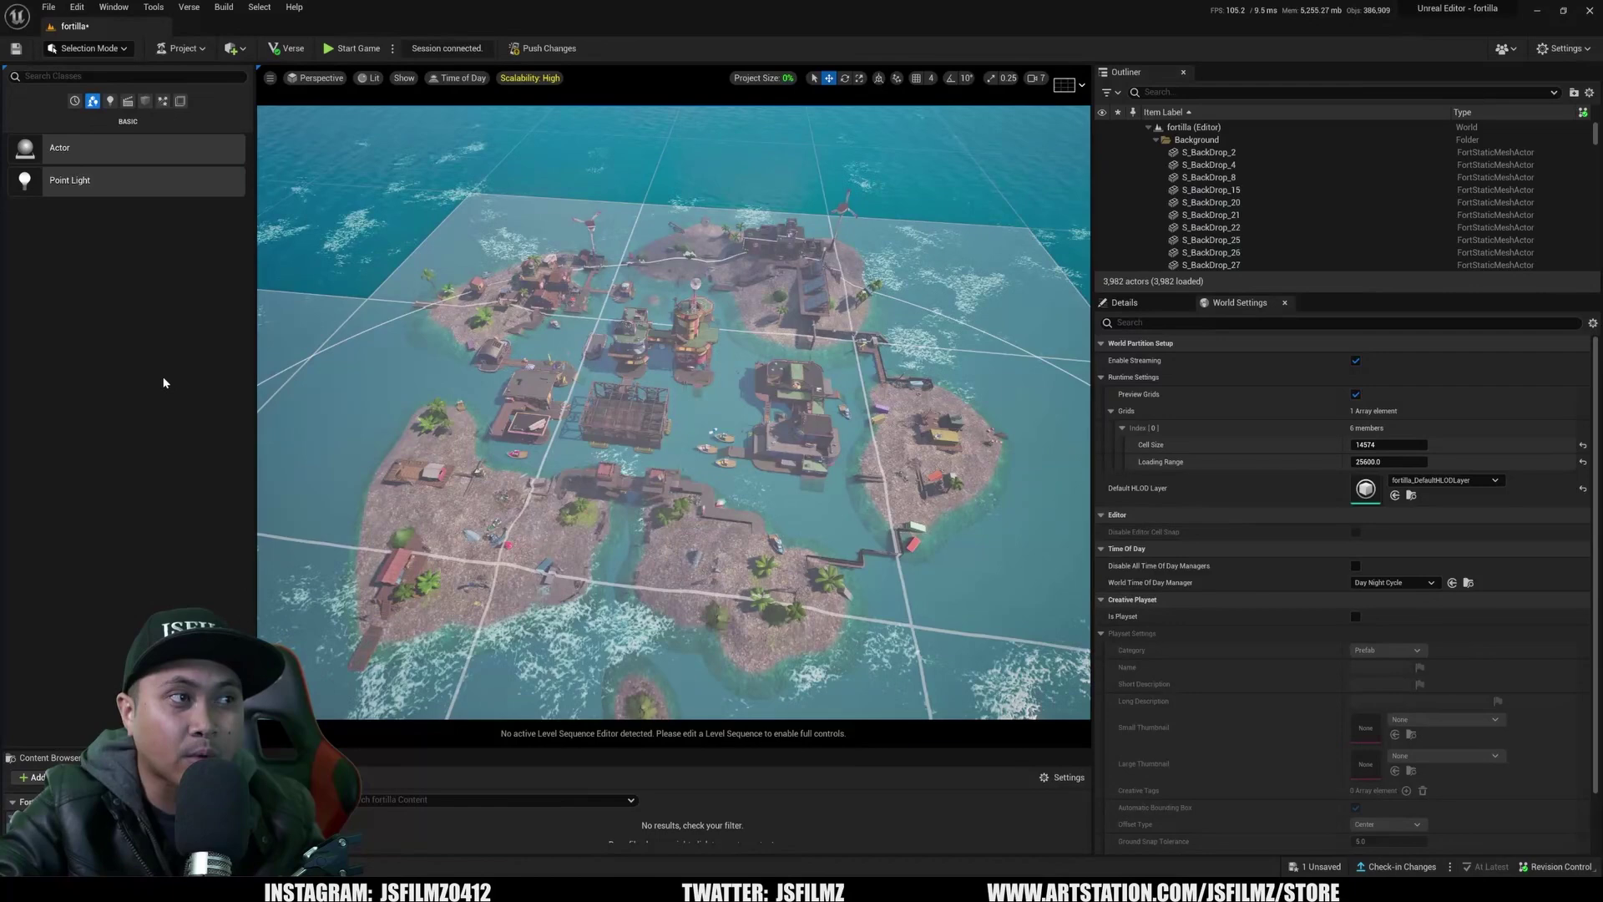
{"action": "scroll", "coordinate": [446, 491], "scroll_direction": "up", "scroll_amount": 5}
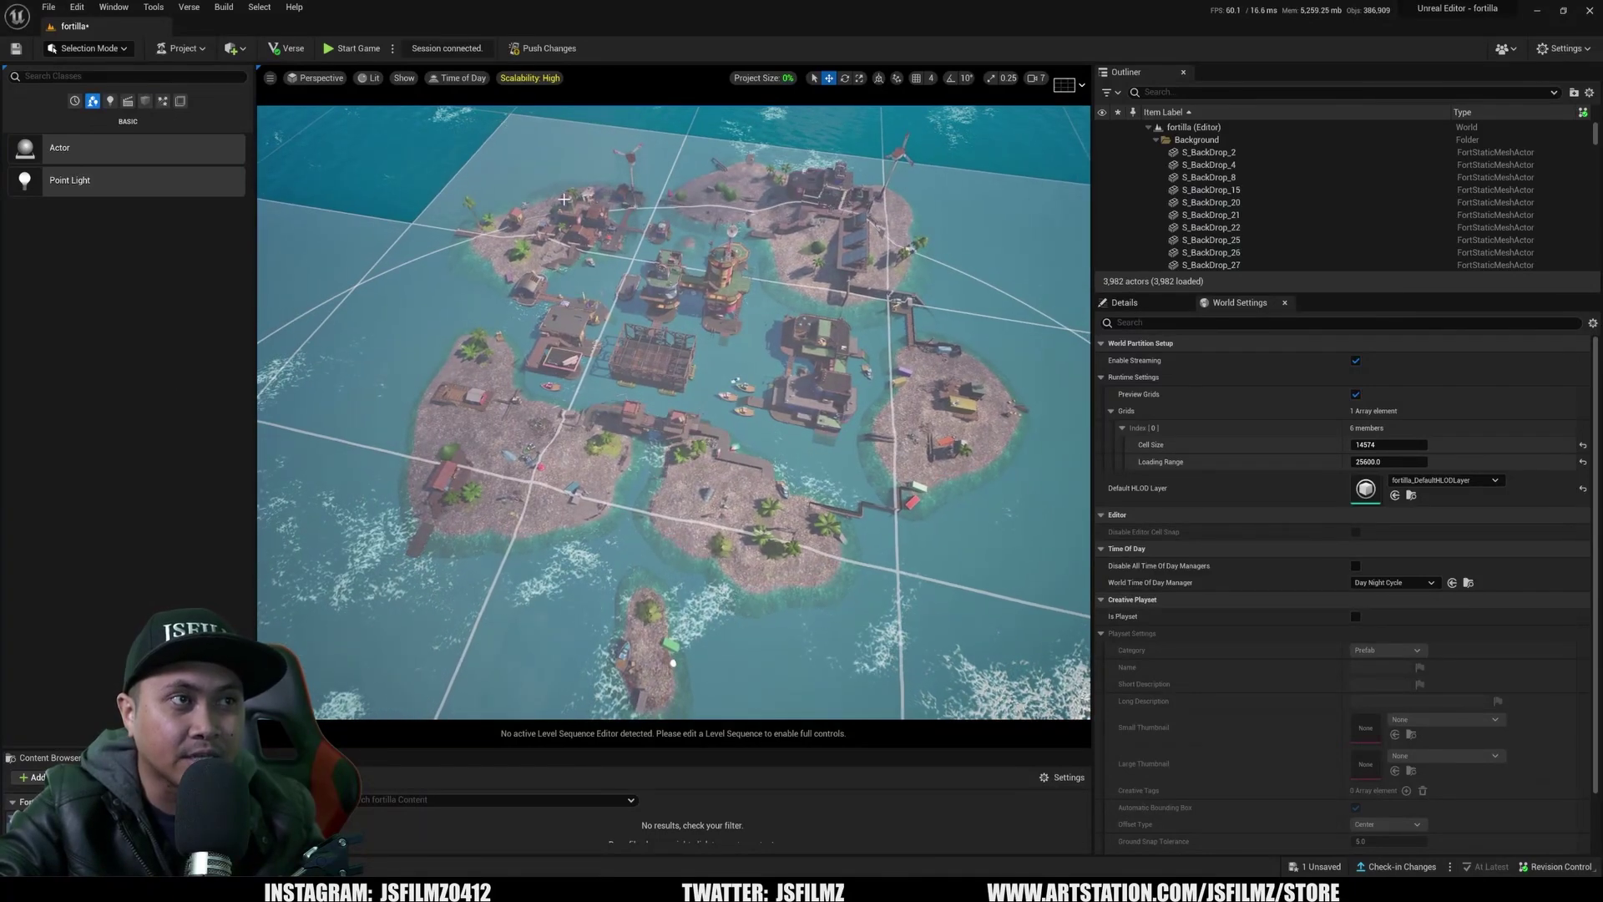
{"action": "right_click_drag", "start_coordinate": [892, 401], "coordinate": [900, 349]}
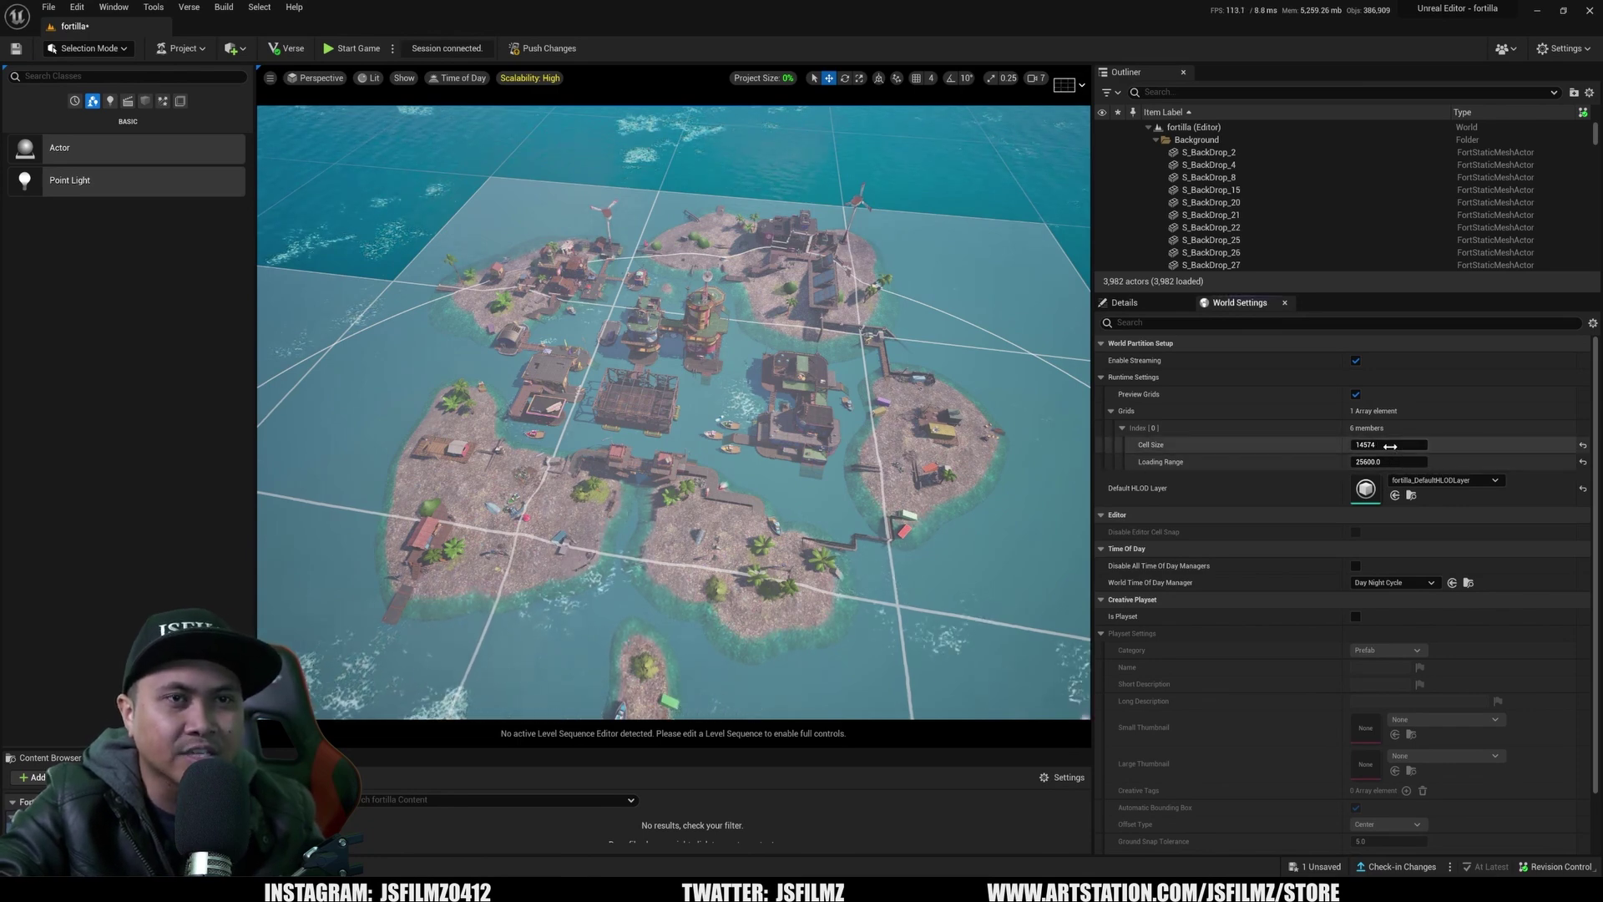
Set the streaming grid's Cell Size to 38425, and save and push the changes to the session.
{"action": "left_click_drag", "start_coordinate": [1389, 446], "coordinate": [1532, 446]}
{"action": "right_click_drag", "start_coordinate": [1059, 359], "coordinate": [1064, 320]}
{"action": "key", "text": "w"}
{"action": "key", "text": "w"}
{"action": "right_click_drag", "start_coordinate": [470, 350], "coordinate": [470, 346]}
{"action": "key", "text": "s"}
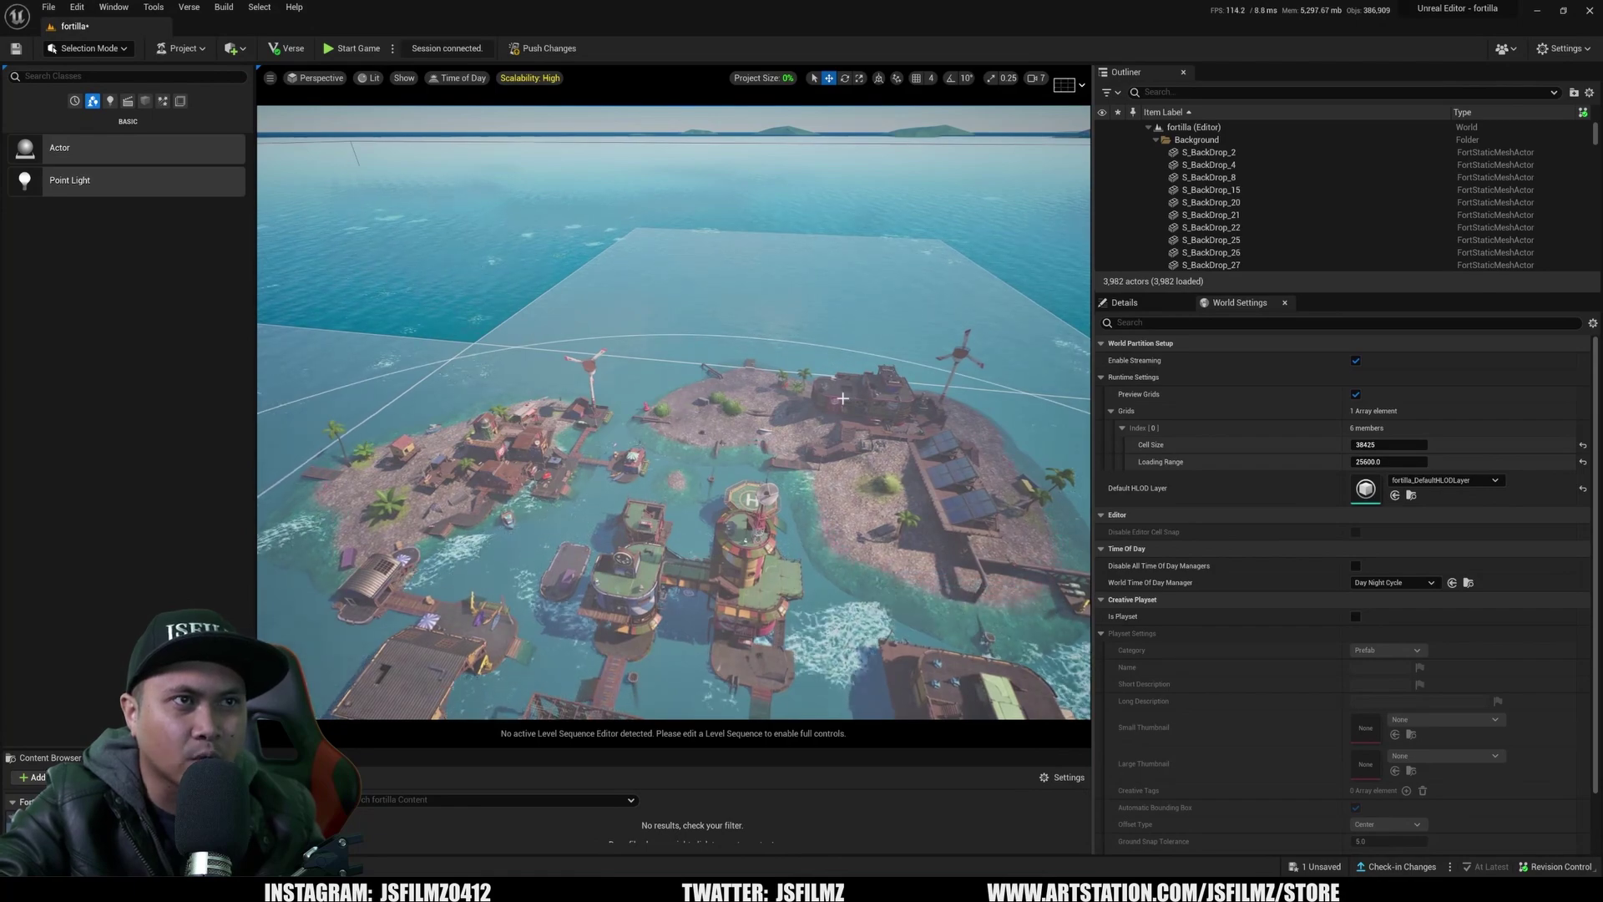
{"action": "mouse_move", "coordinate": [842, 398]}
{"action": "right_mouse_down"}
{"action": "mouse_move", "coordinate": [876, 396]}
{"action": "mouse_move", "coordinate": [887, 451]}
{"action": "mouse_move", "coordinate": [885, 387]}
{"action": "mouse_move", "coordinate": [868, 420]}
{"action": "mouse_move", "coordinate": [831, 412]}
{"action": "right_mouse_up"}
{"action": "key", "text": "s"}
{"action": "key", "text": "a"}
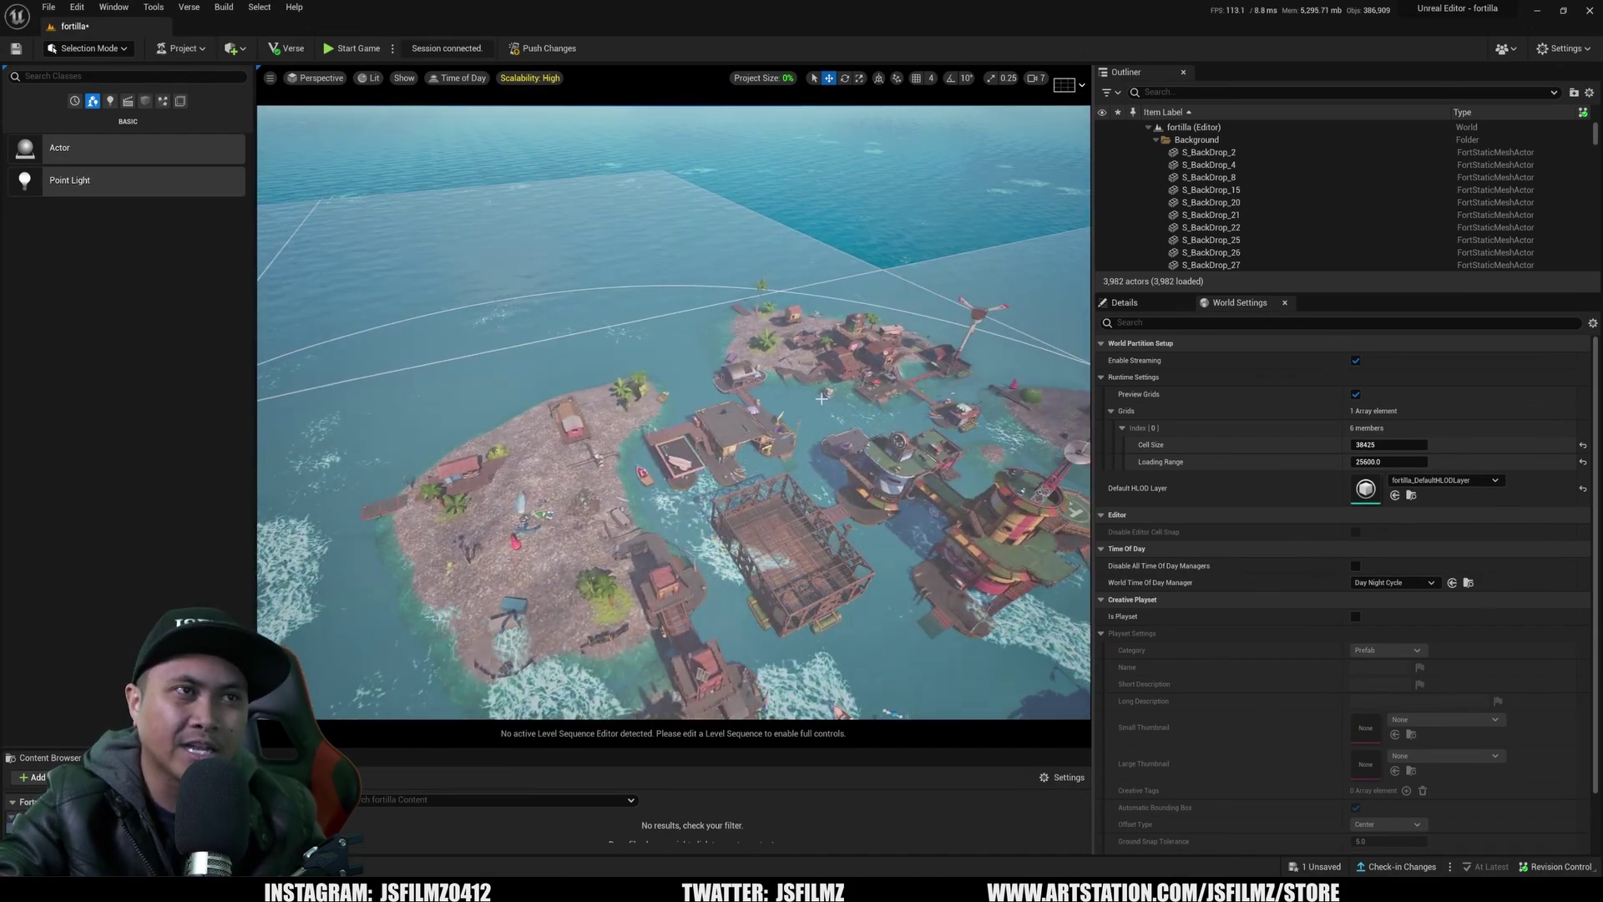
{"action": "left_click", "coordinate": [536, 56]}
{"action": "left_click", "coordinate": [902, 582]}
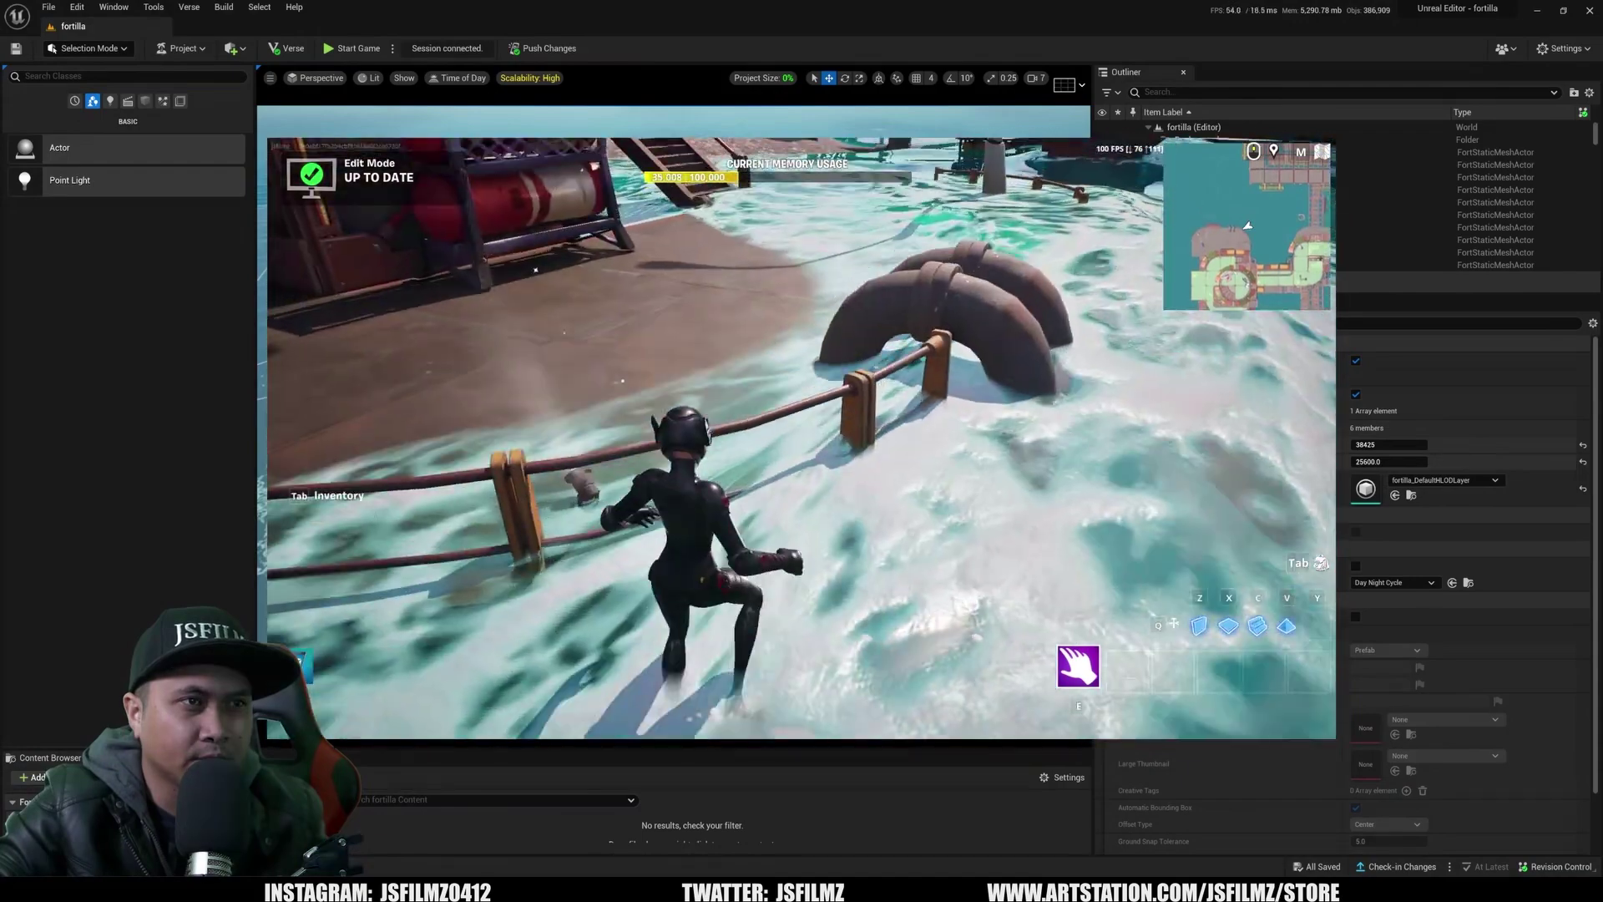
Fly the character far out over the water and back to examine island streaming with the enlarged grid cells.
{"action": "key", "text": "space"}
{"action": "key", "text": "space"}
{"action": "key", "text": "w"}
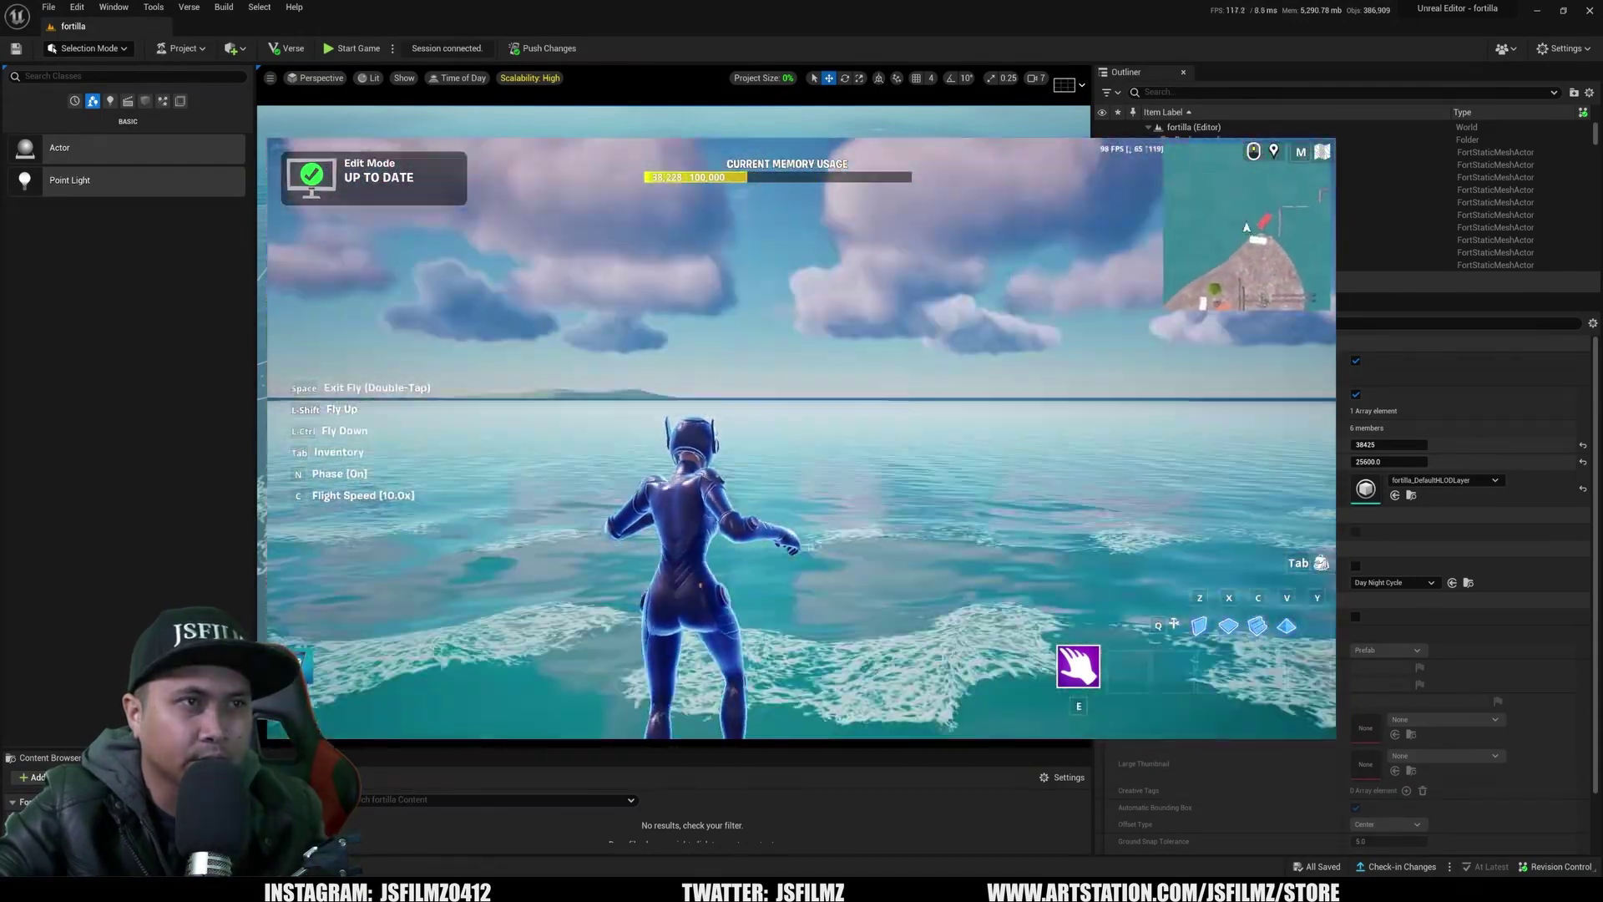
{"action": "key", "text": "w"}
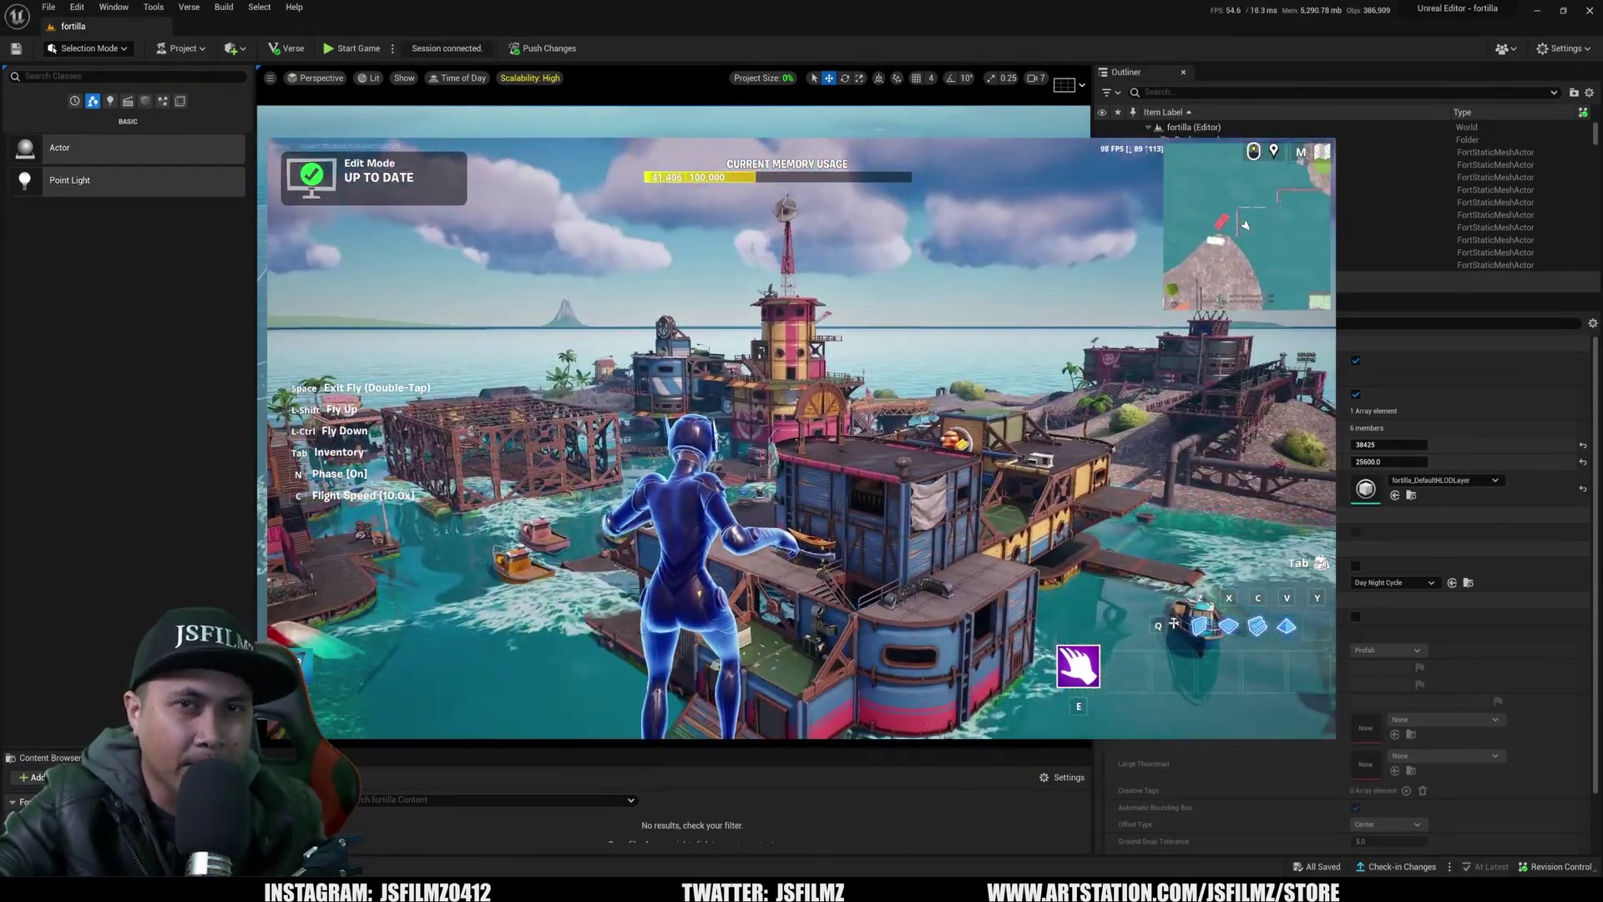
{"action": "key", "text": "s"}
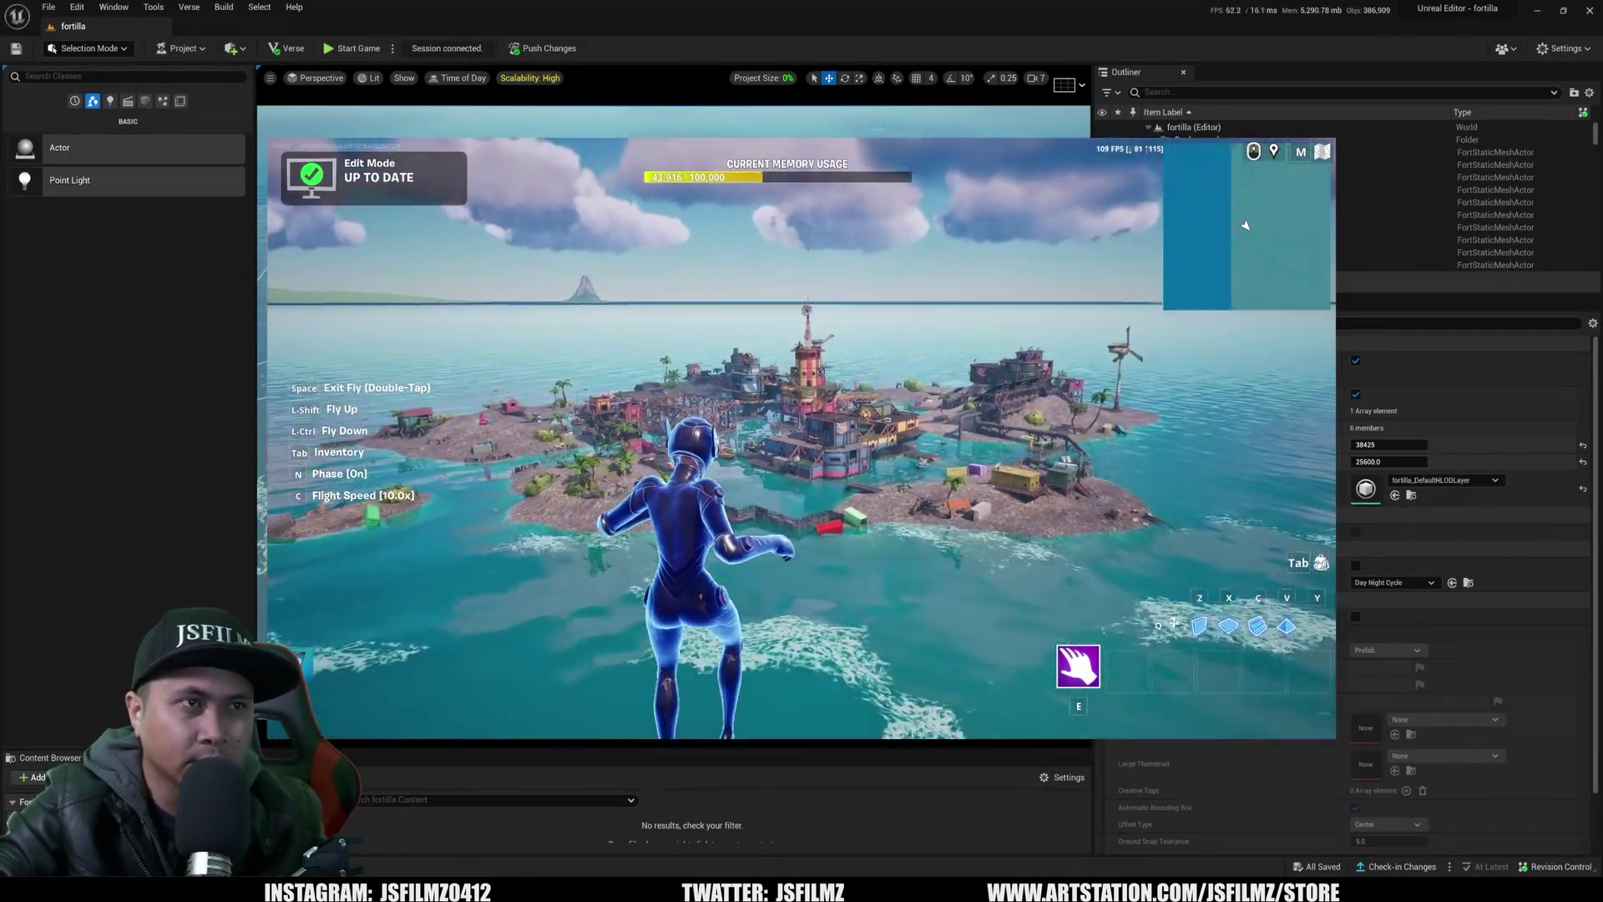
{"action": "key", "text": "s"}
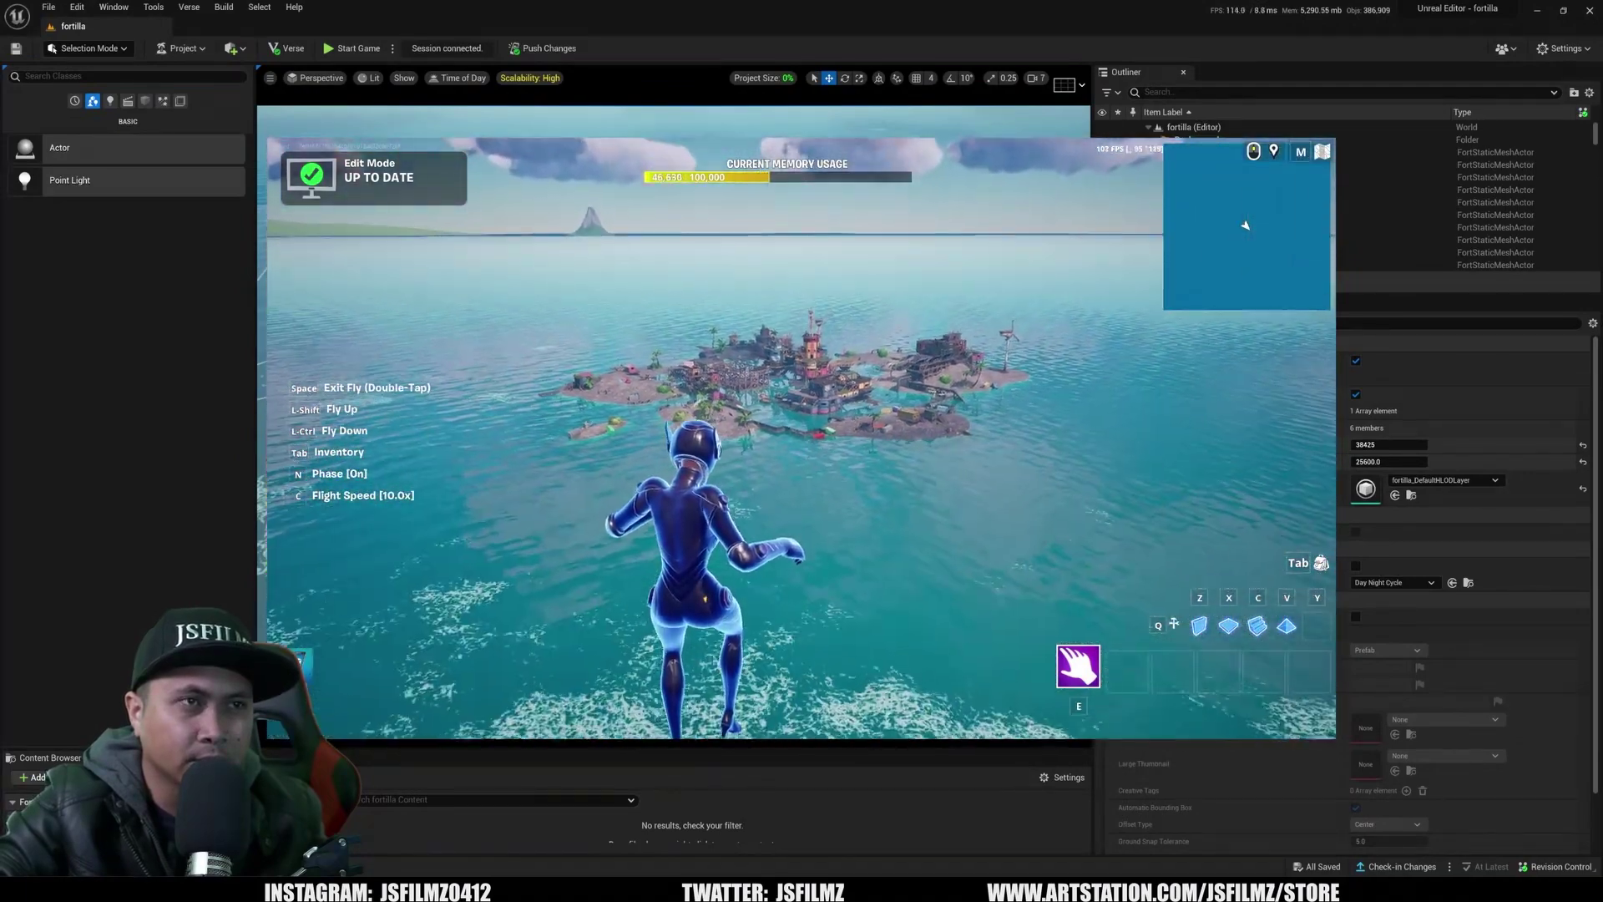
{"action": "key", "text": "s"}
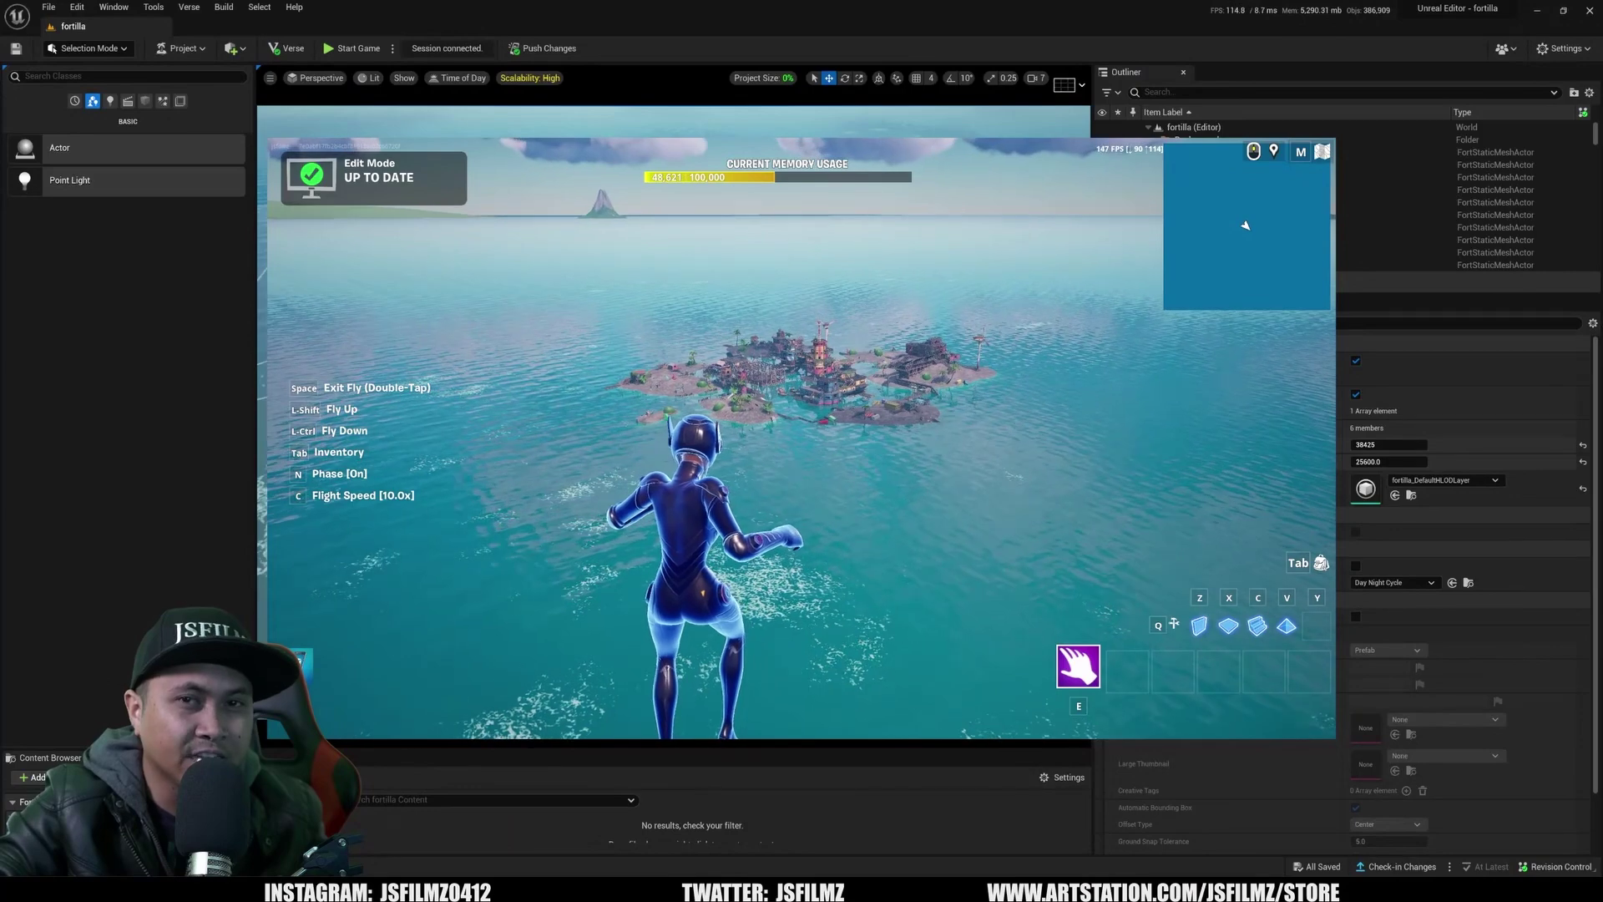
{"action": "key", "text": "s"}
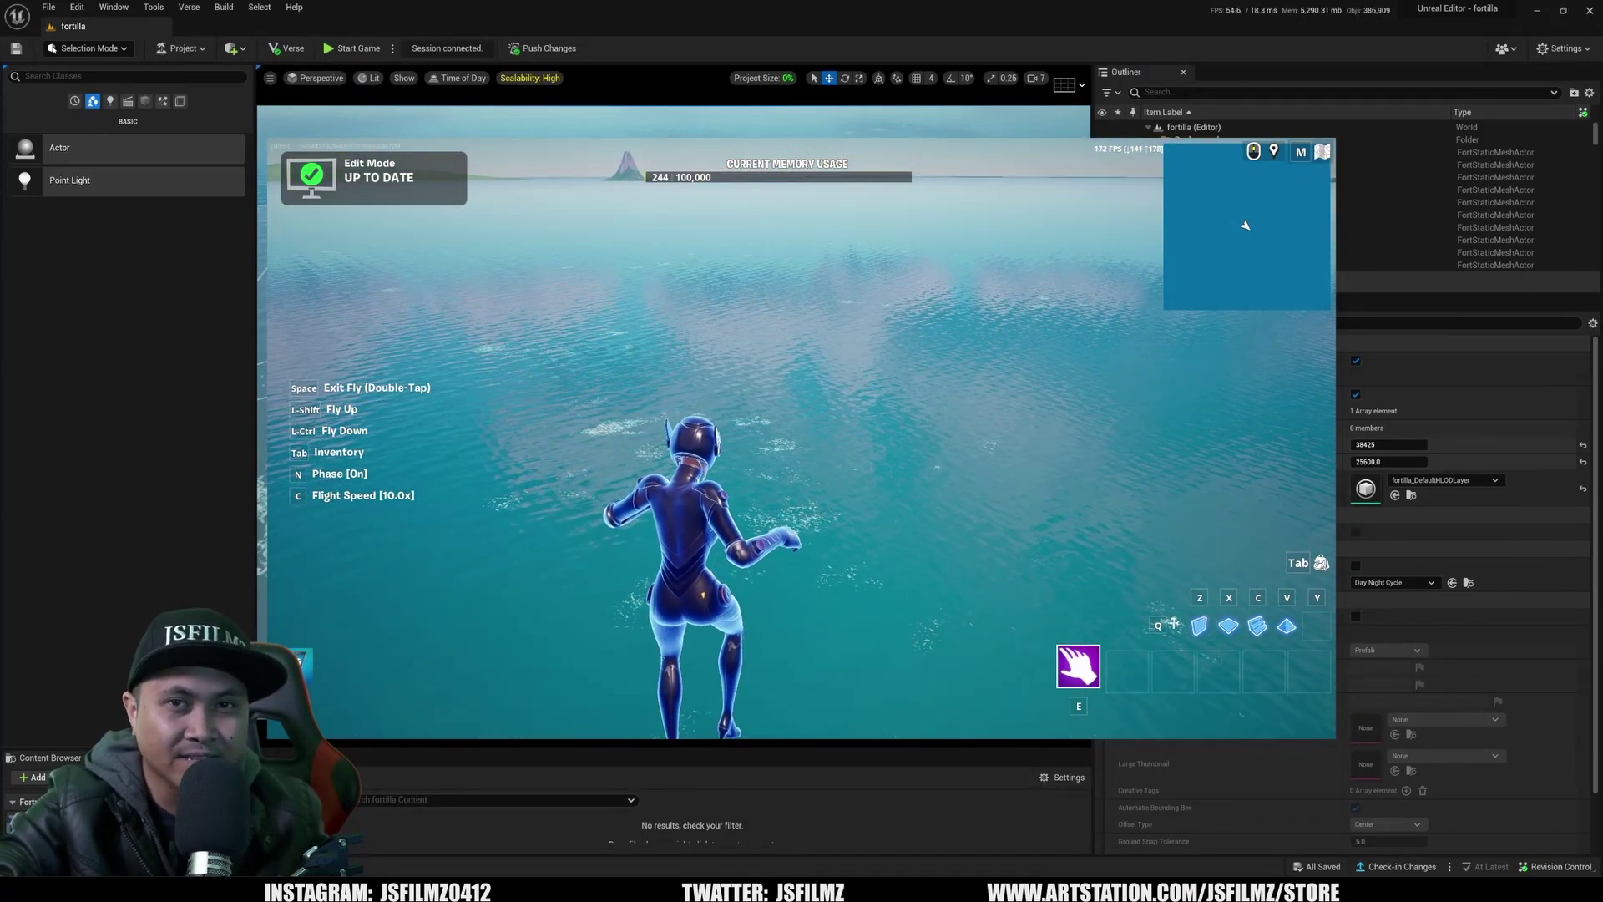
{"action": "key", "text": "s"}
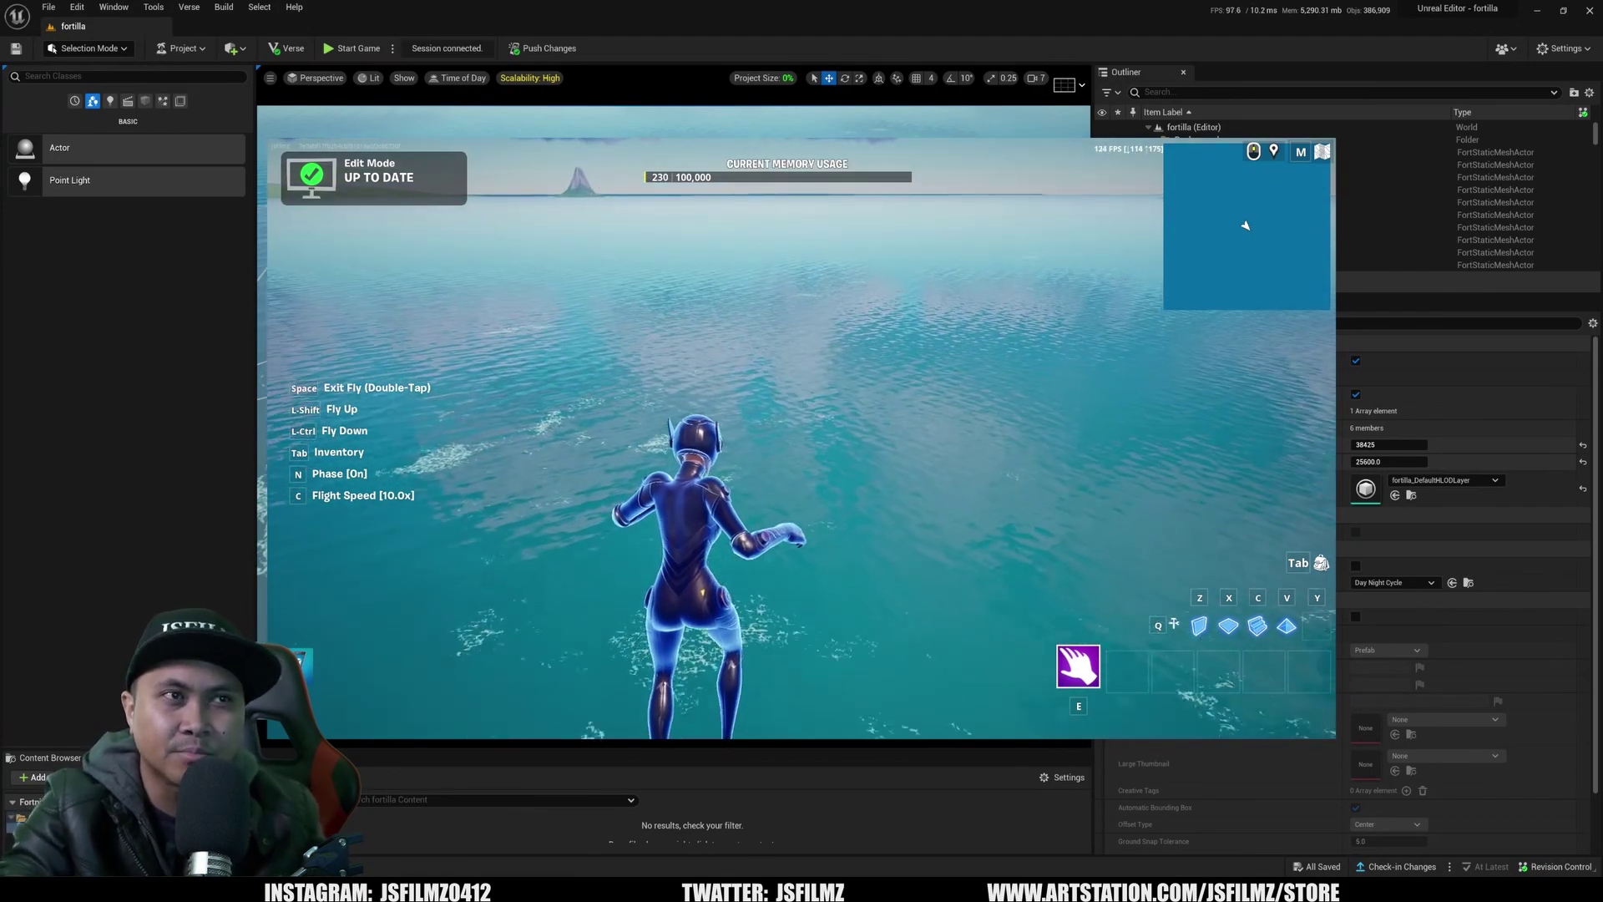
{"action": "key", "text": "w"}
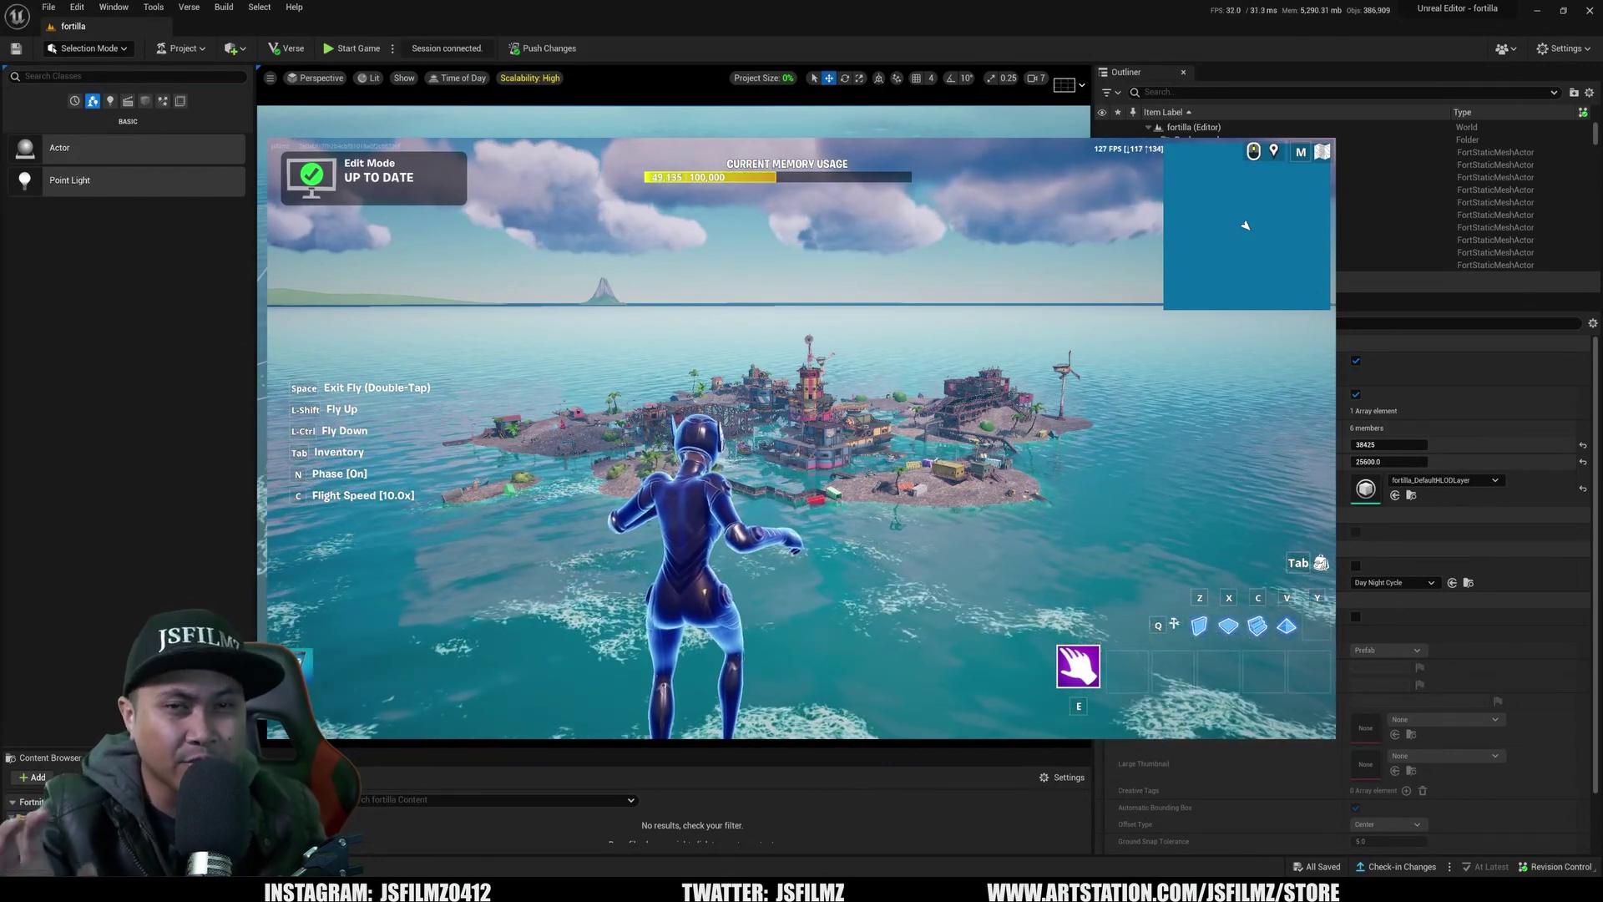
Fly the character away from the island over open water to examine when it streams out, and return to the Unreal Editor.
{"action": "key", "text": "s"}
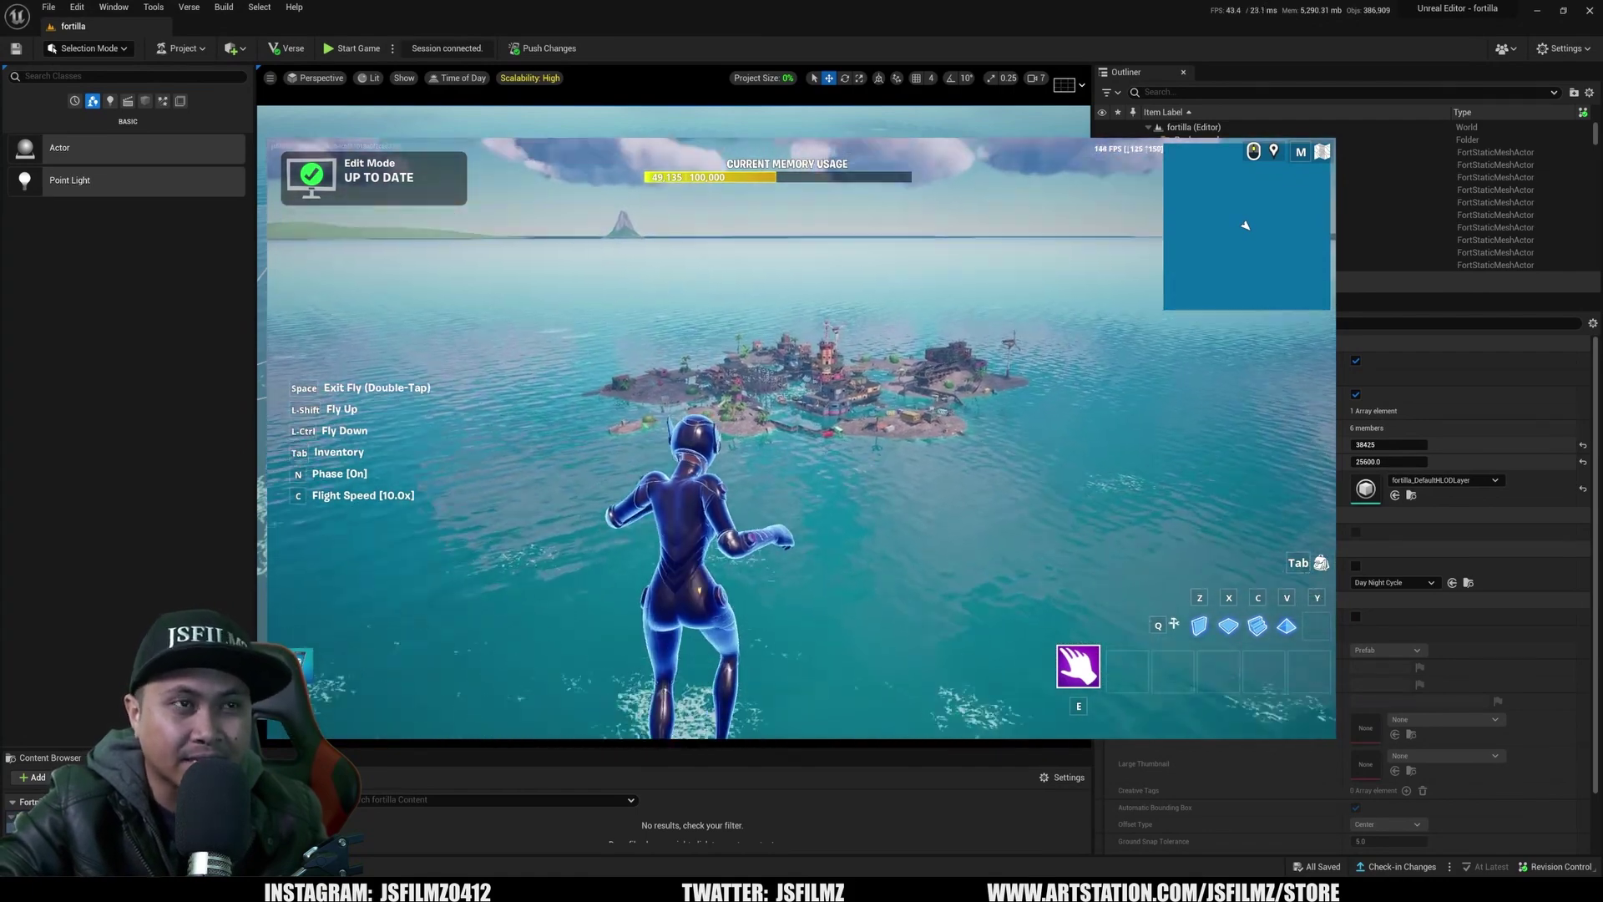
{"action": "key", "text": "w"}
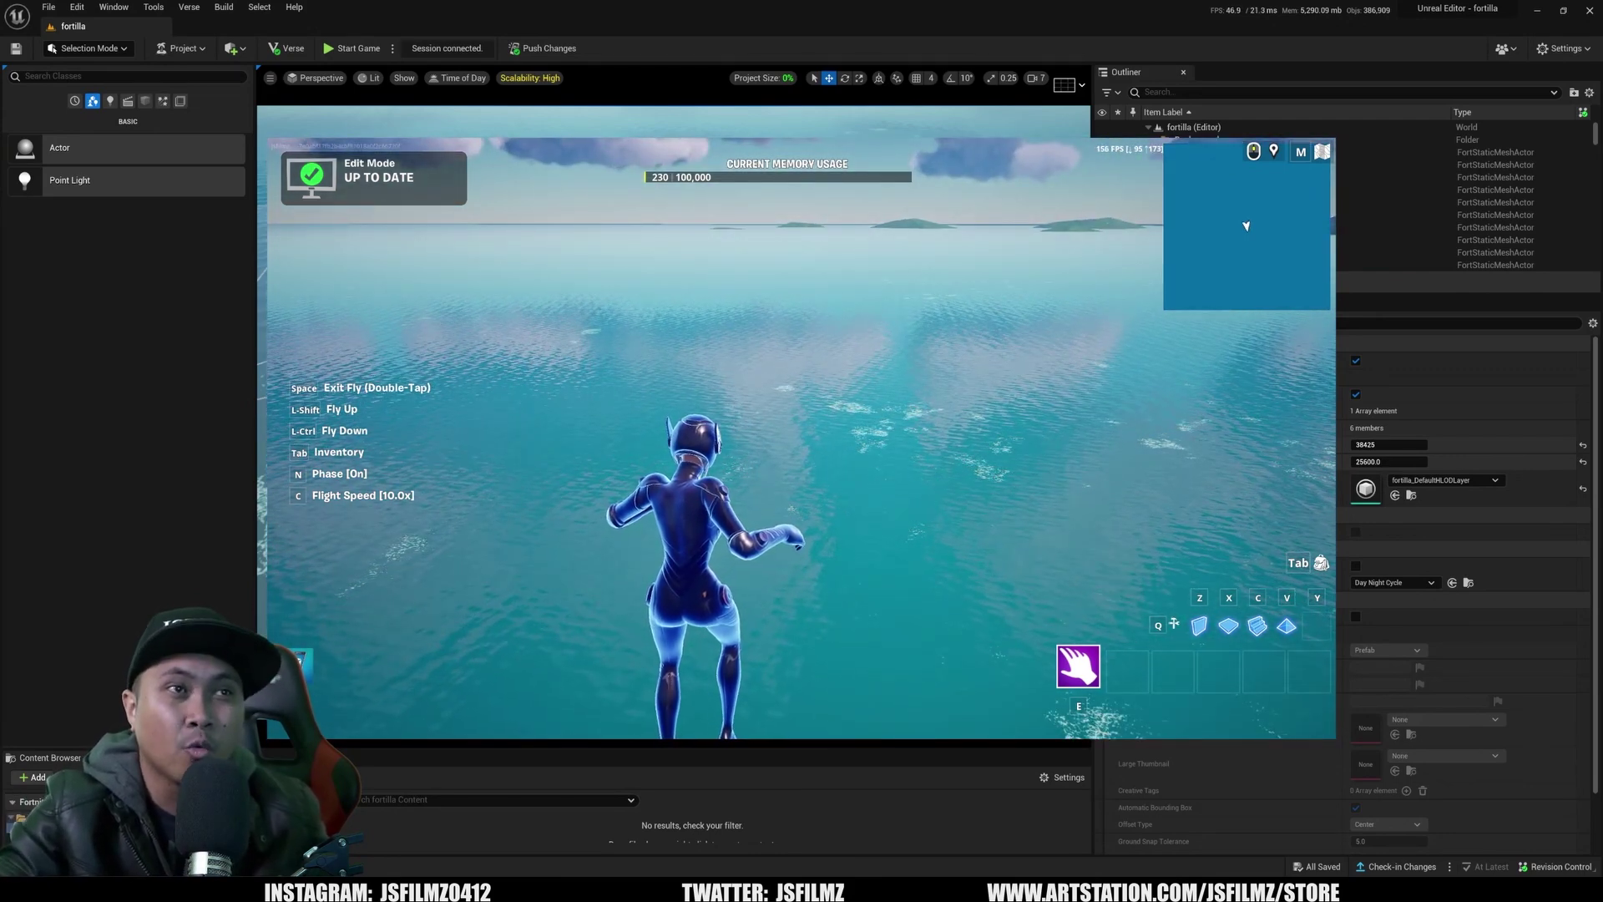
{"action": "key", "text": "super"}
{"action": "left_click", "coordinate": [781, 4]}
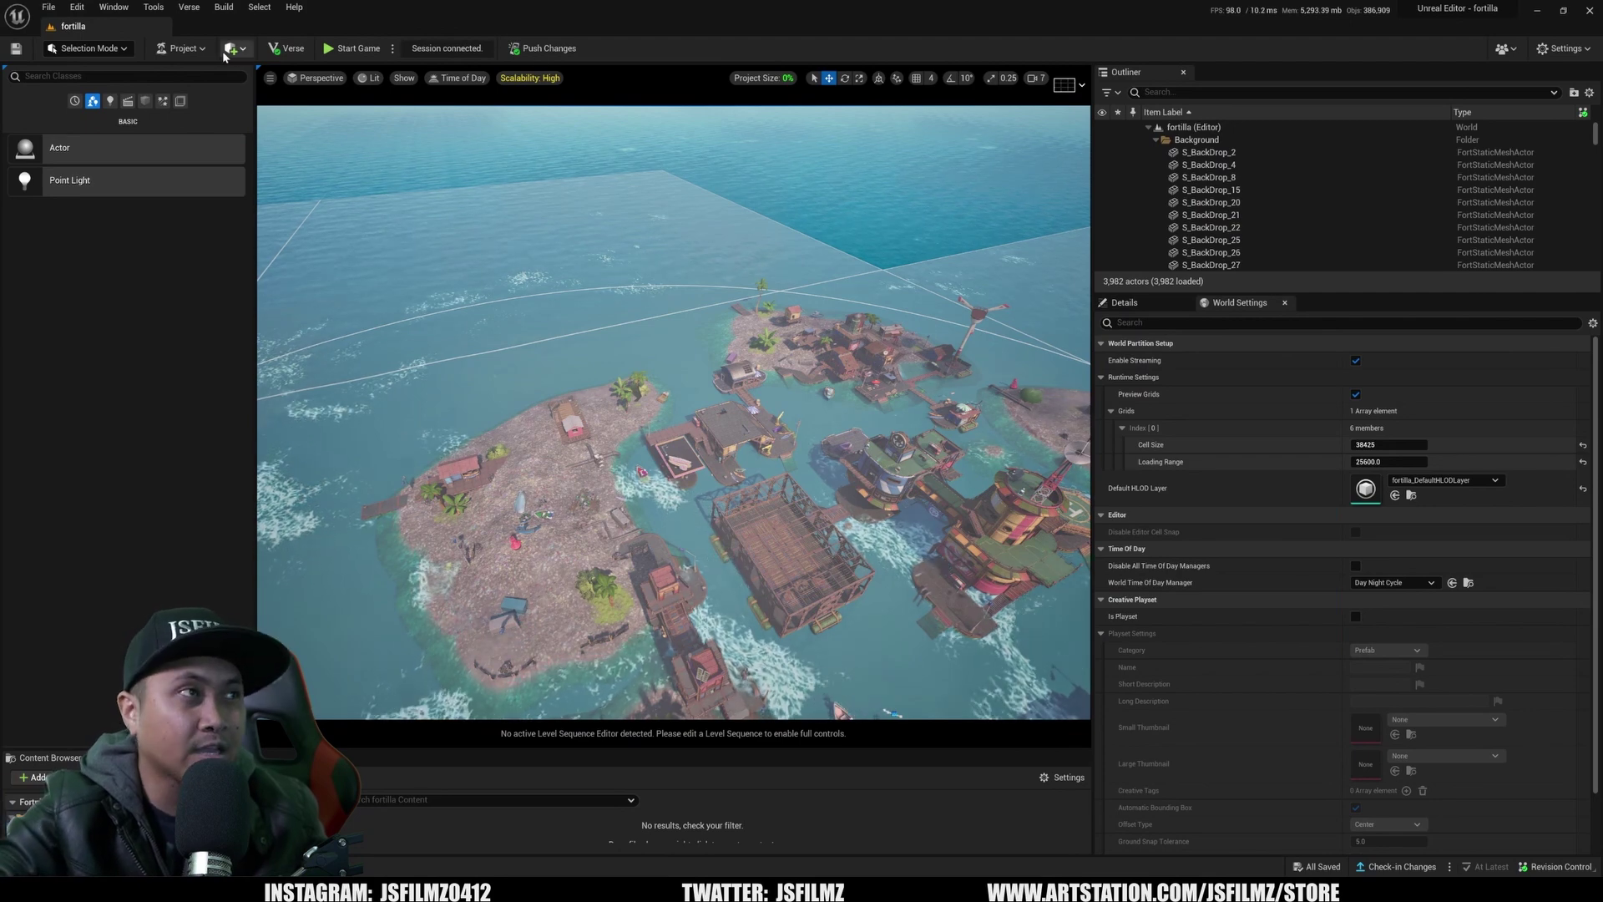
{"action": "left_click", "coordinate": [115, 7]}
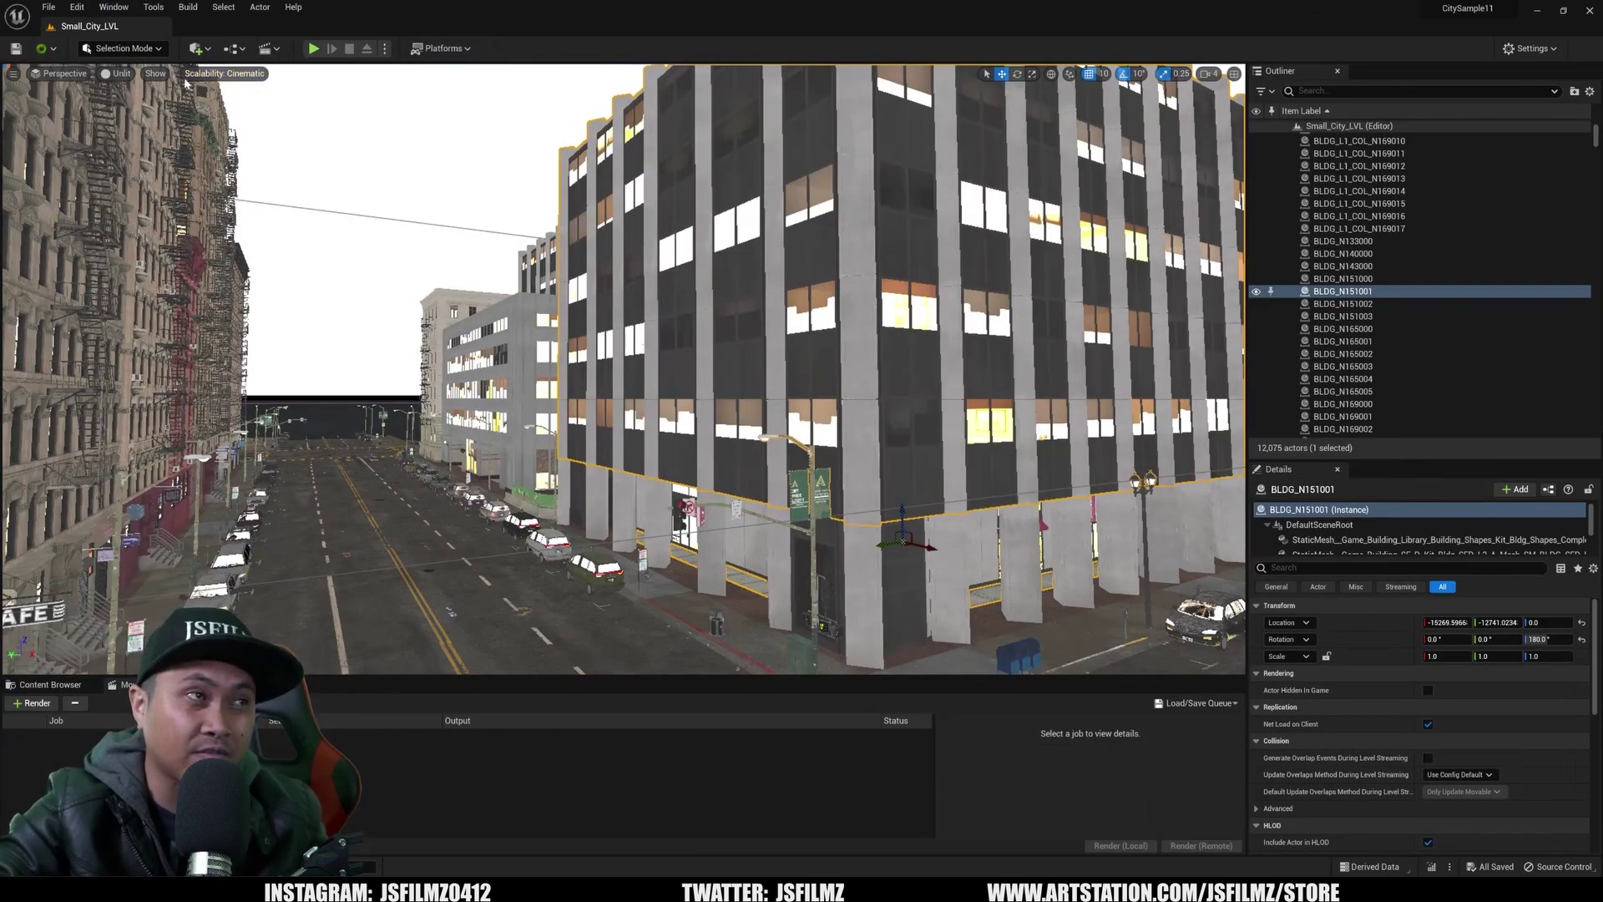
Show the Small_City_LVL viewport in Lit mode and turn the view to the parking lot beside the elevated highway.
{"action": "left_click", "coordinate": [117, 73]}
{"action": "left_click", "coordinate": [137, 108]}
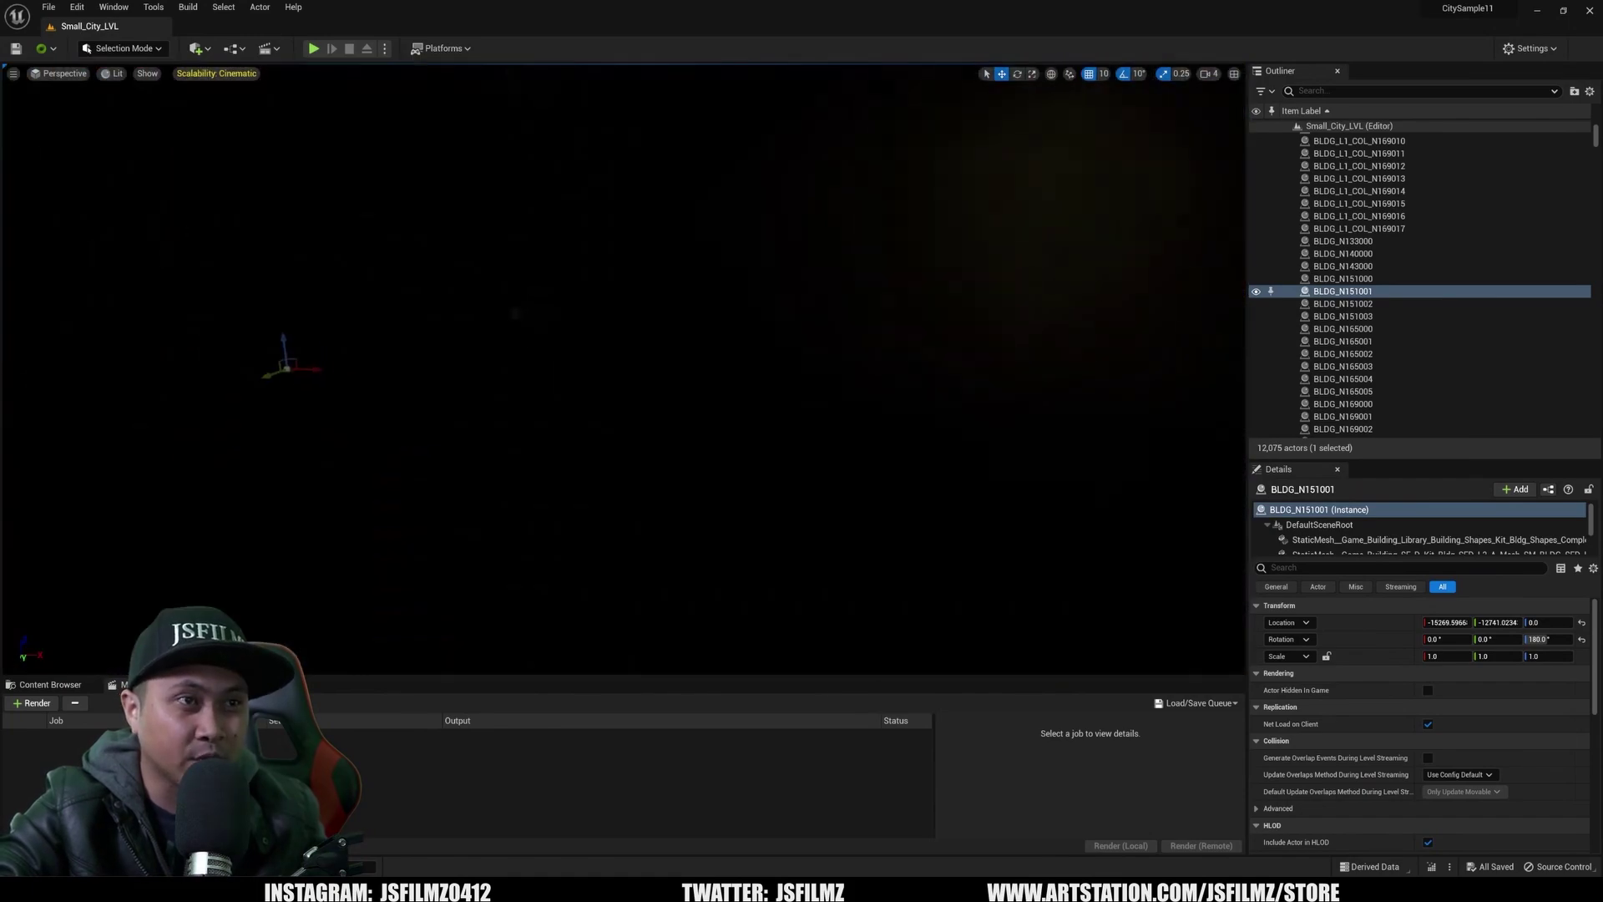
{"action": "right_click_drag", "start_coordinate": [714, 389], "coordinate": [876, 405]}
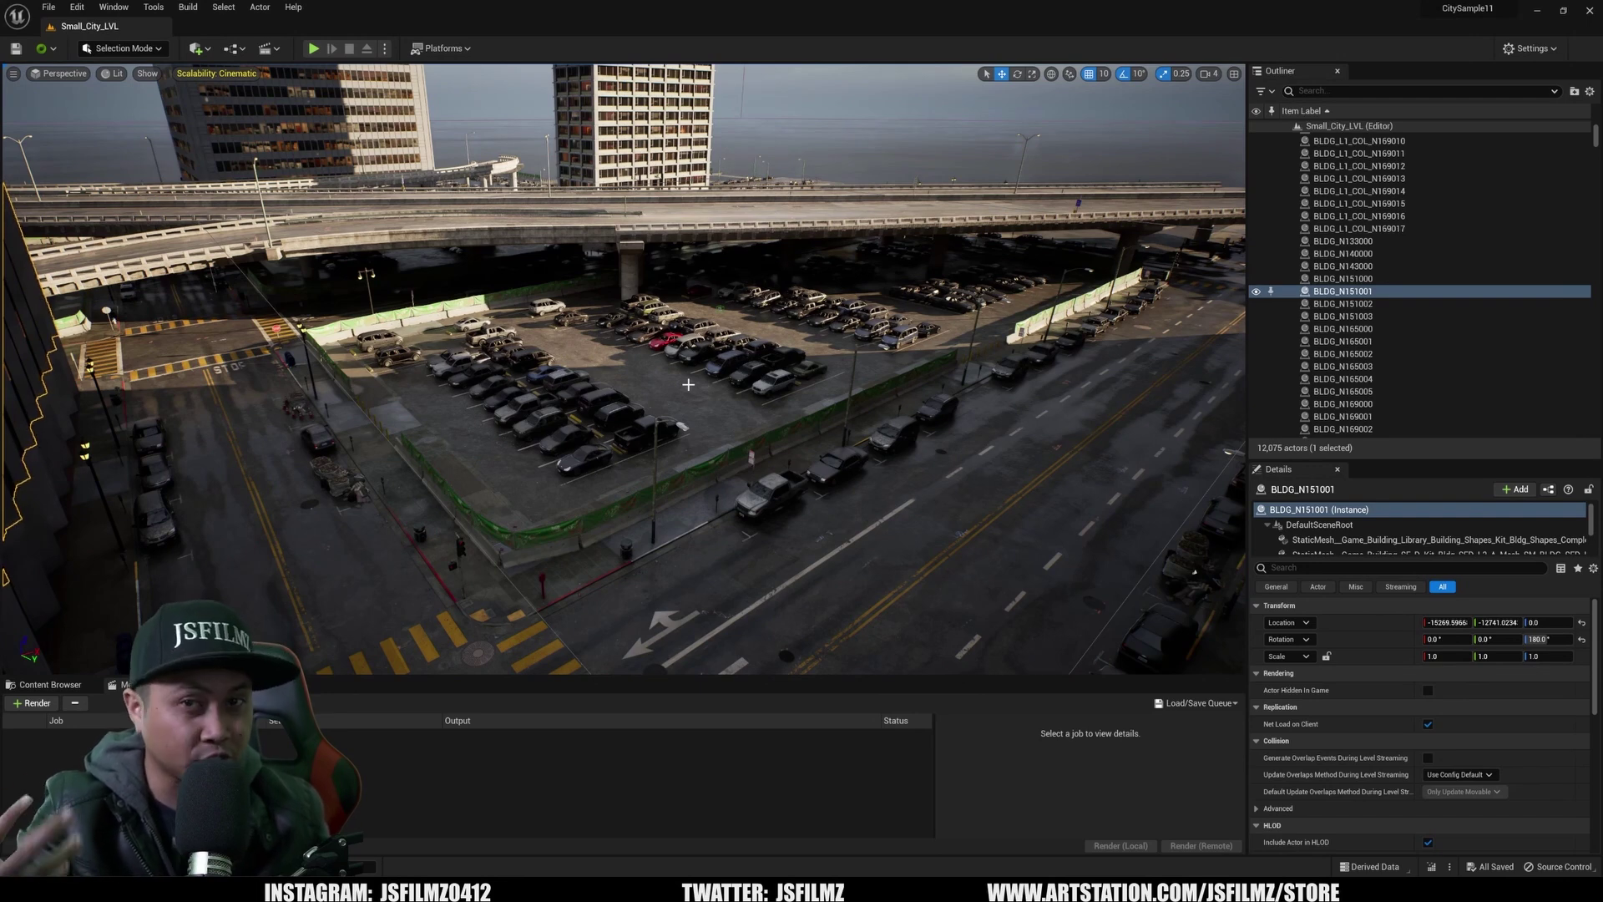
Open the World Partition Editor for Small_City_LVL.
{"action": "left_click", "coordinate": [121, 7]}
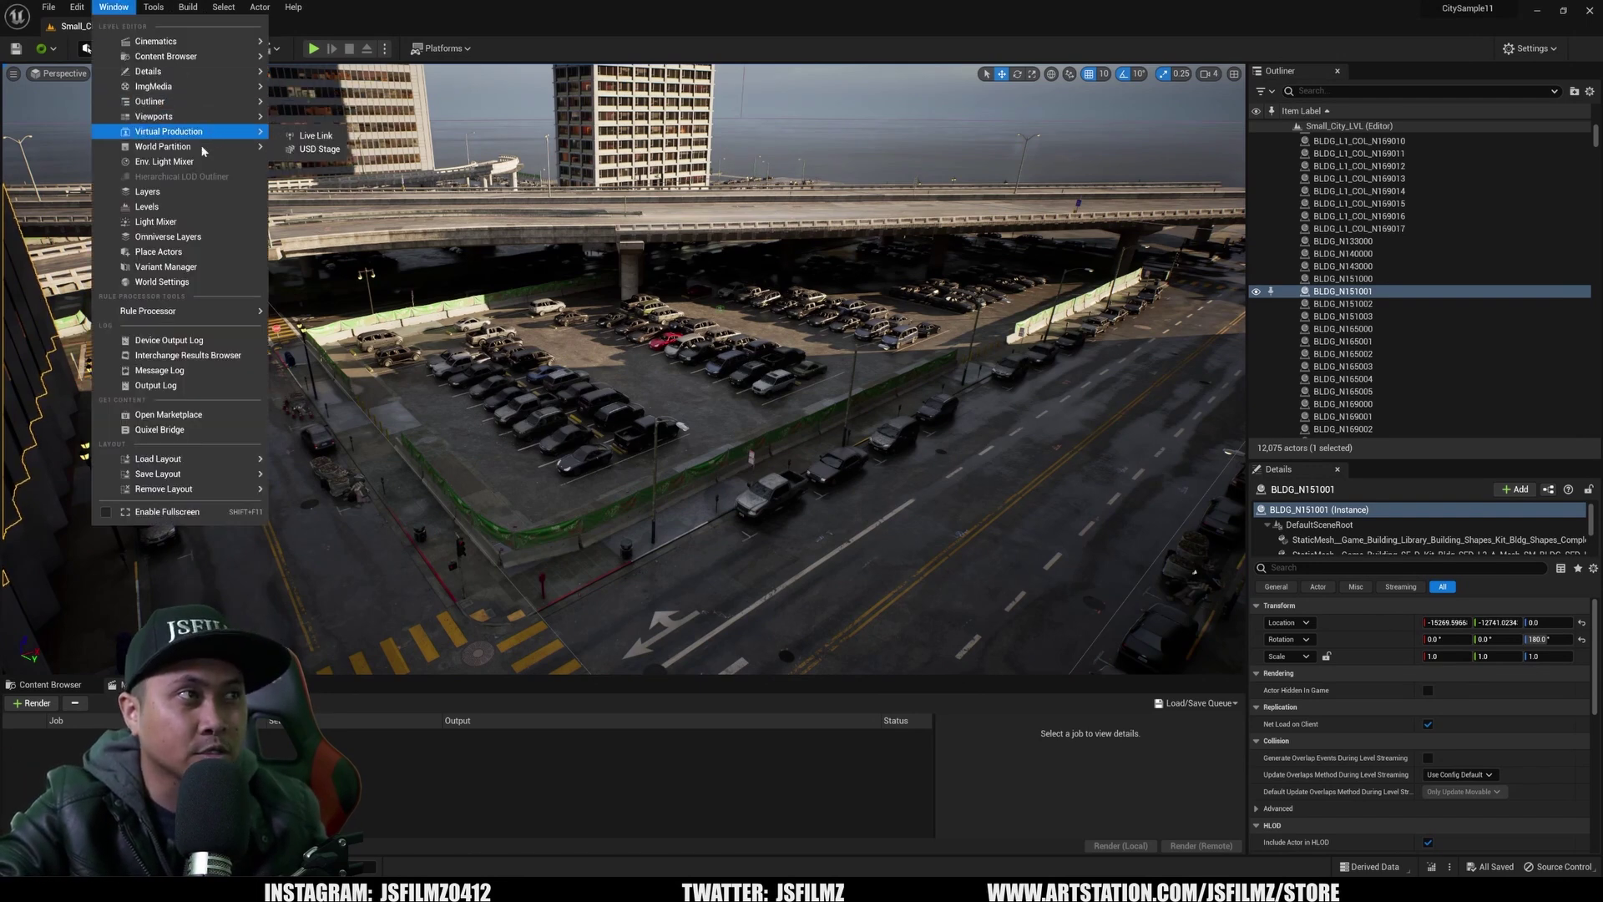
{"action": "mouse_move", "coordinate": [208, 147]}
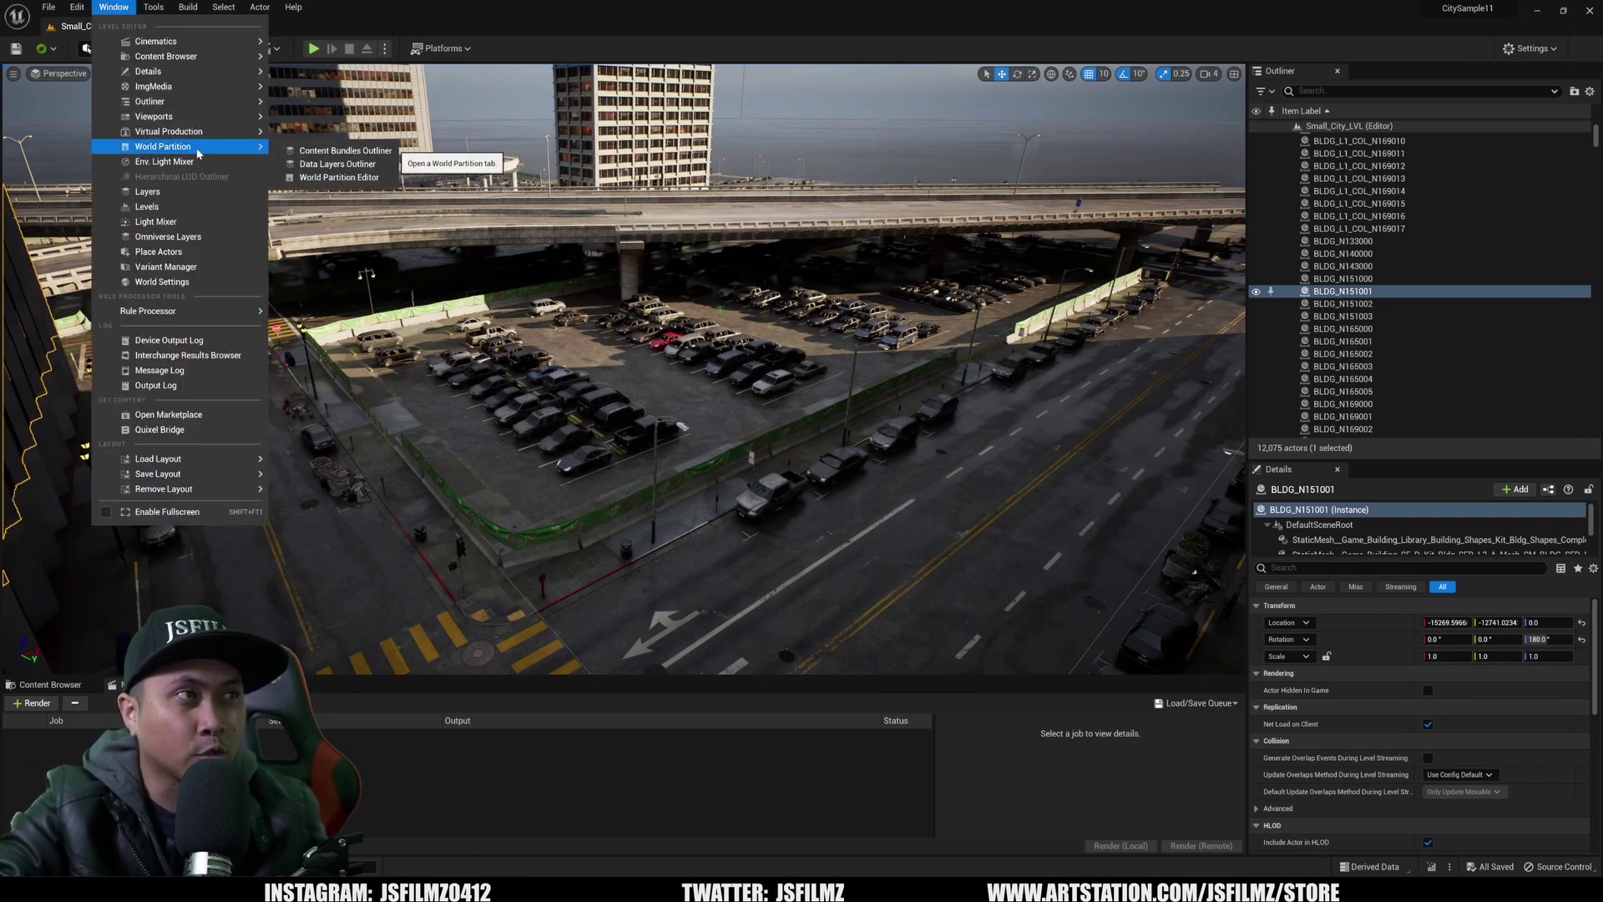
{"action": "left_click", "coordinate": [340, 179]}
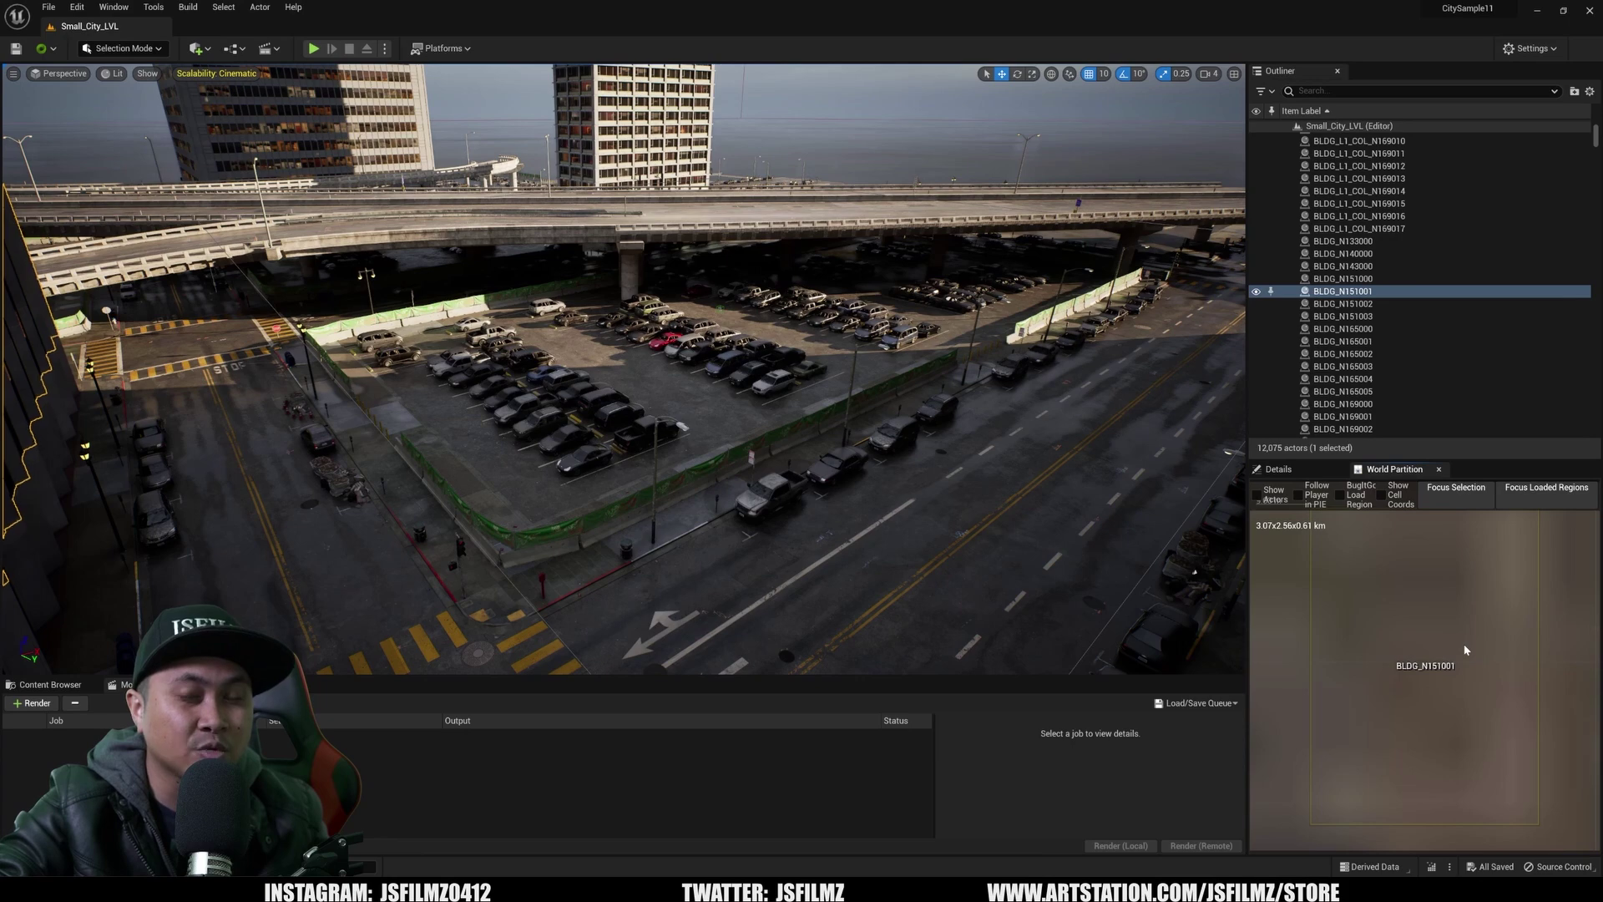
Load a small region up and to the left of the loaded area on the World Partition map, and inspect its buildings.
{"action": "scroll", "coordinate": [1464, 650], "scroll_direction": "down", "scroll_amount": 5}
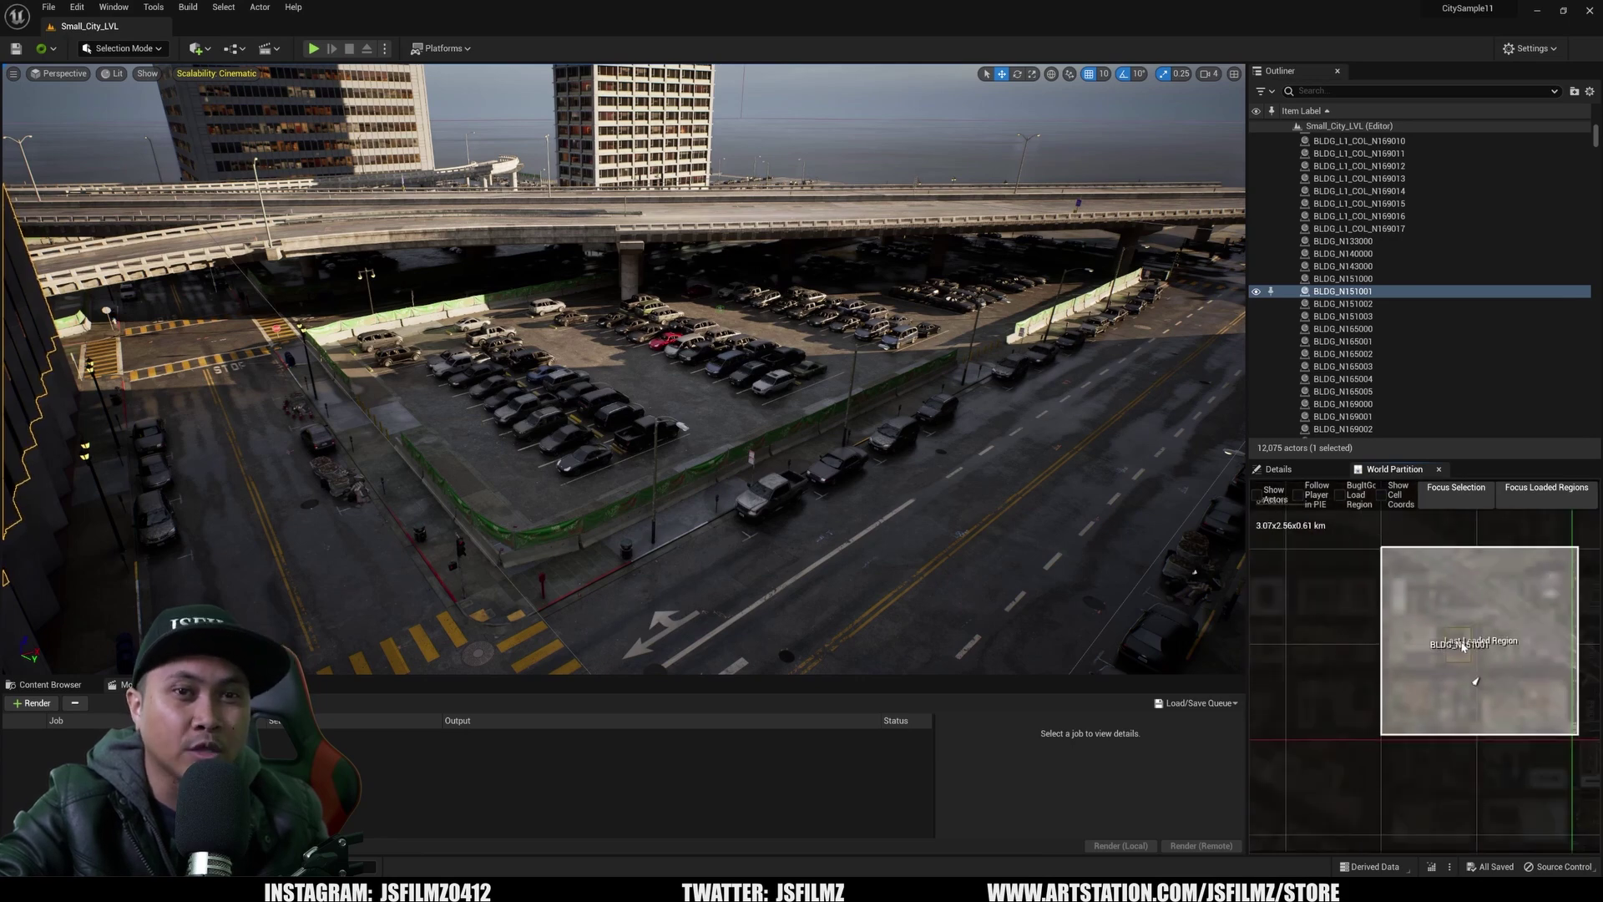
{"action": "scroll", "coordinate": [1463, 648], "scroll_direction": "down", "scroll_amount": 3}
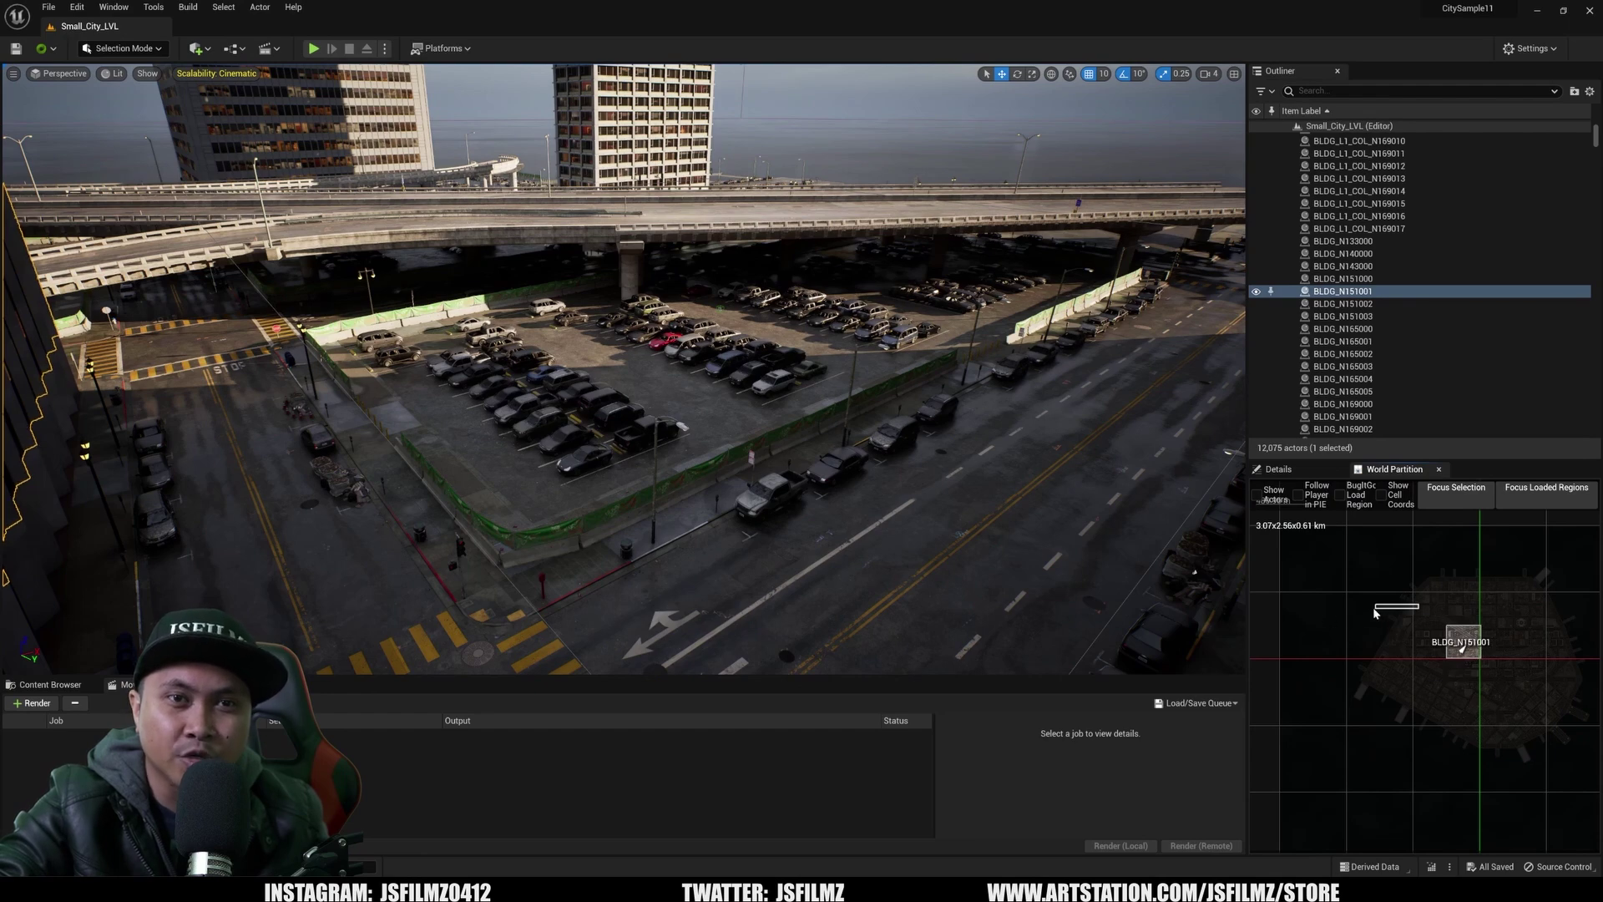
{"action": "scroll", "coordinate": [1441, 626], "scroll_direction": "up", "scroll_amount": 3}
{"action": "scroll", "coordinate": [1432, 632], "scroll_direction": "down", "scroll_amount": 6}
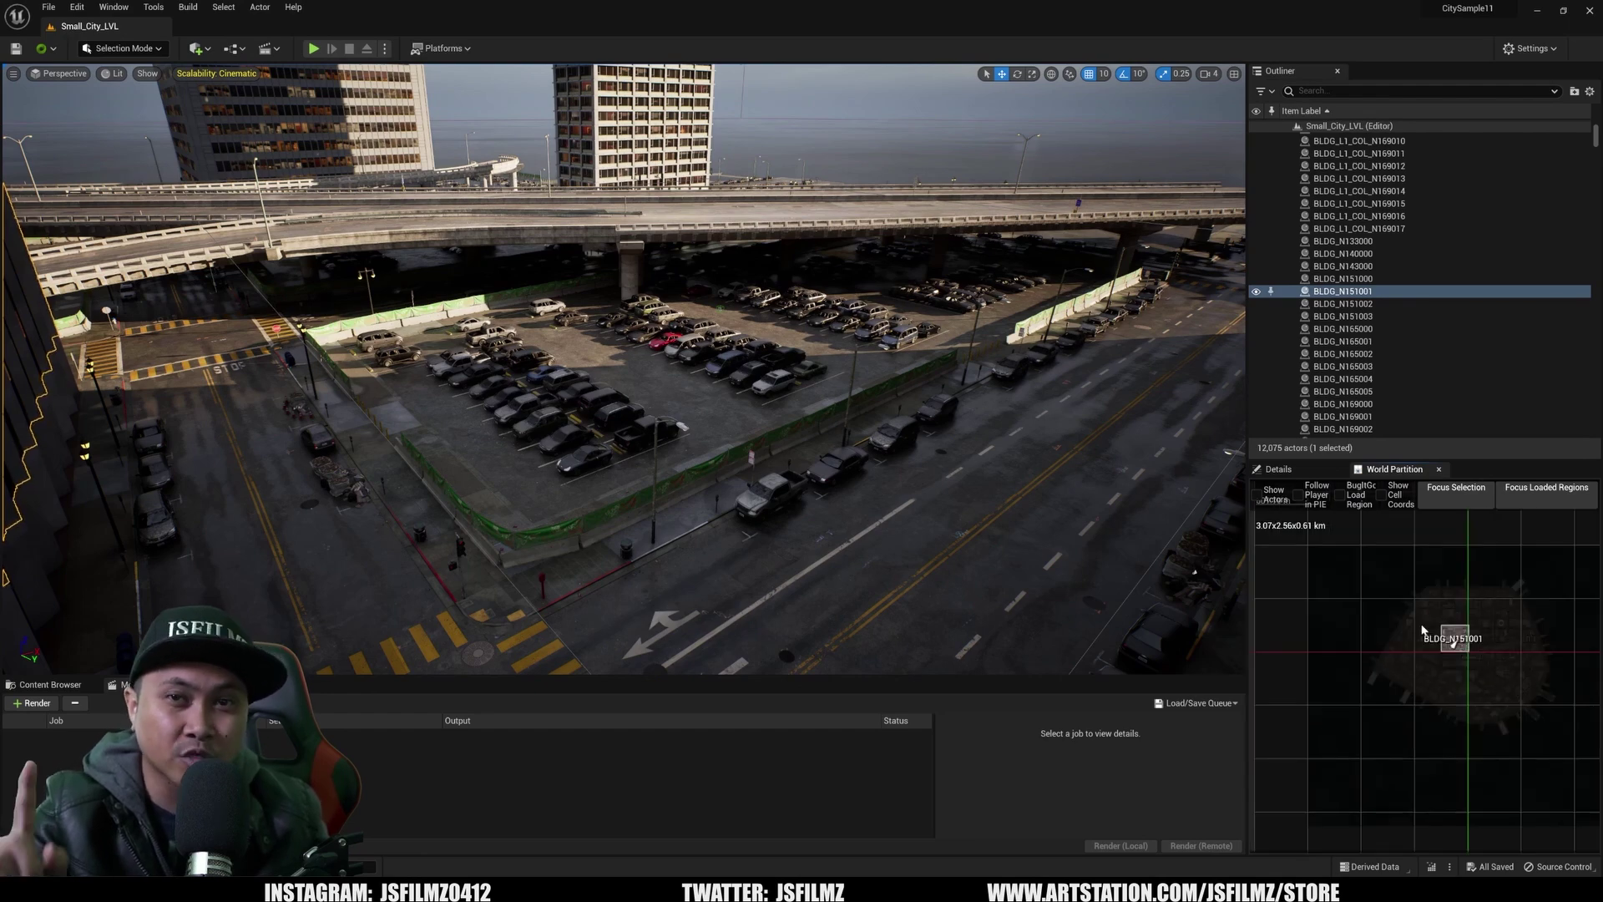
{"action": "scroll", "coordinate": [1426, 535], "scroll_direction": "up", "scroll_amount": 3}
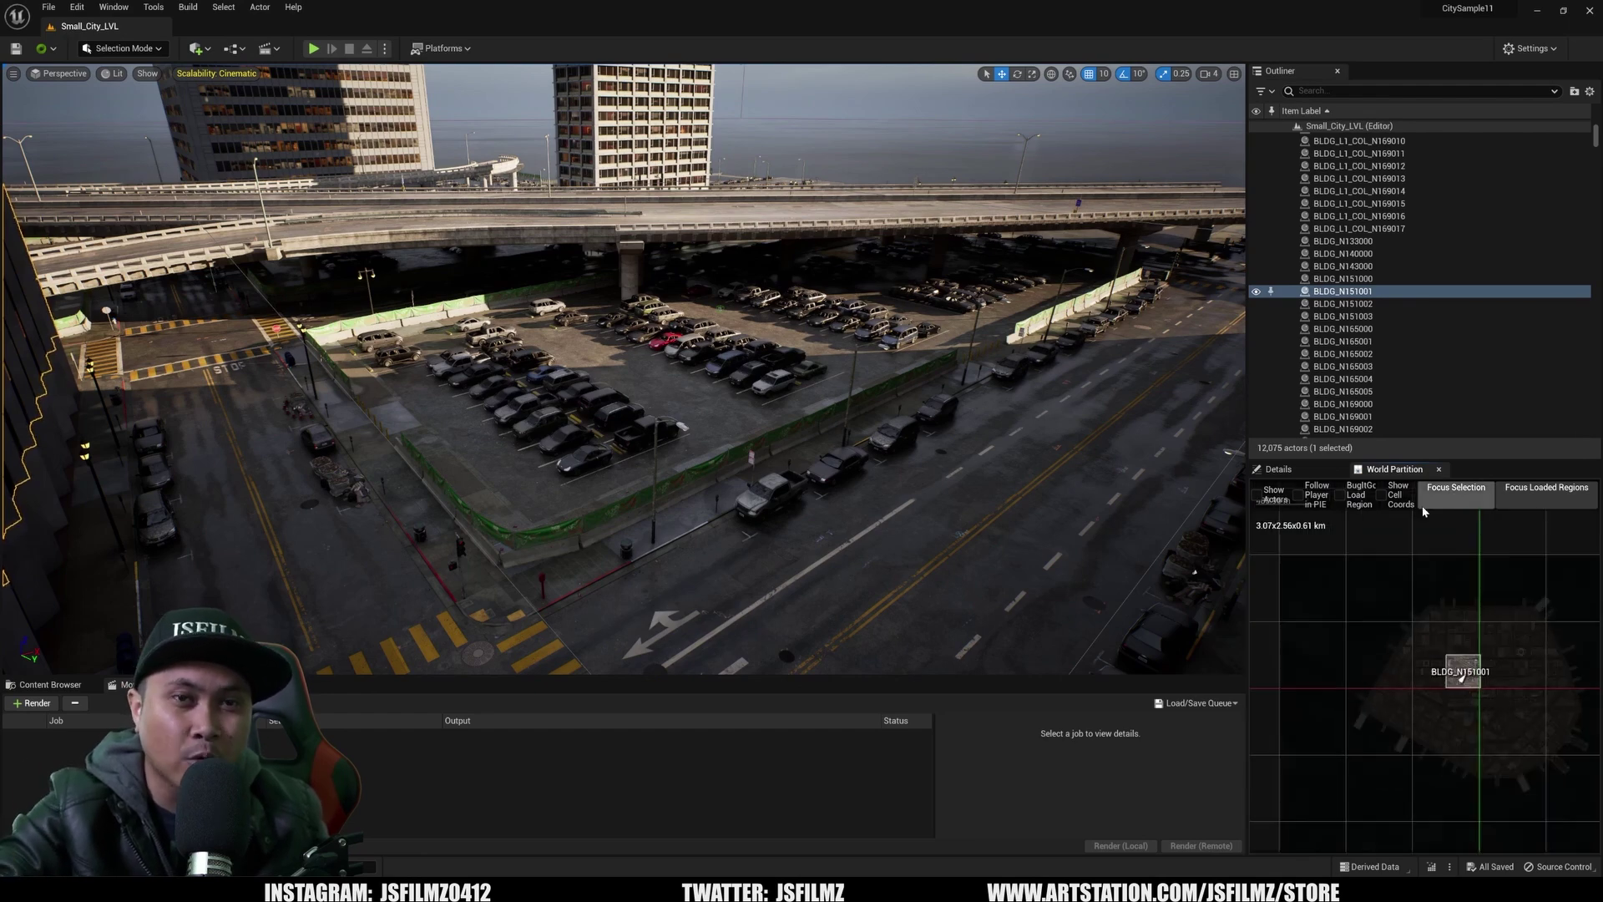
{"action": "right_click", "coordinate": [1433, 645]}
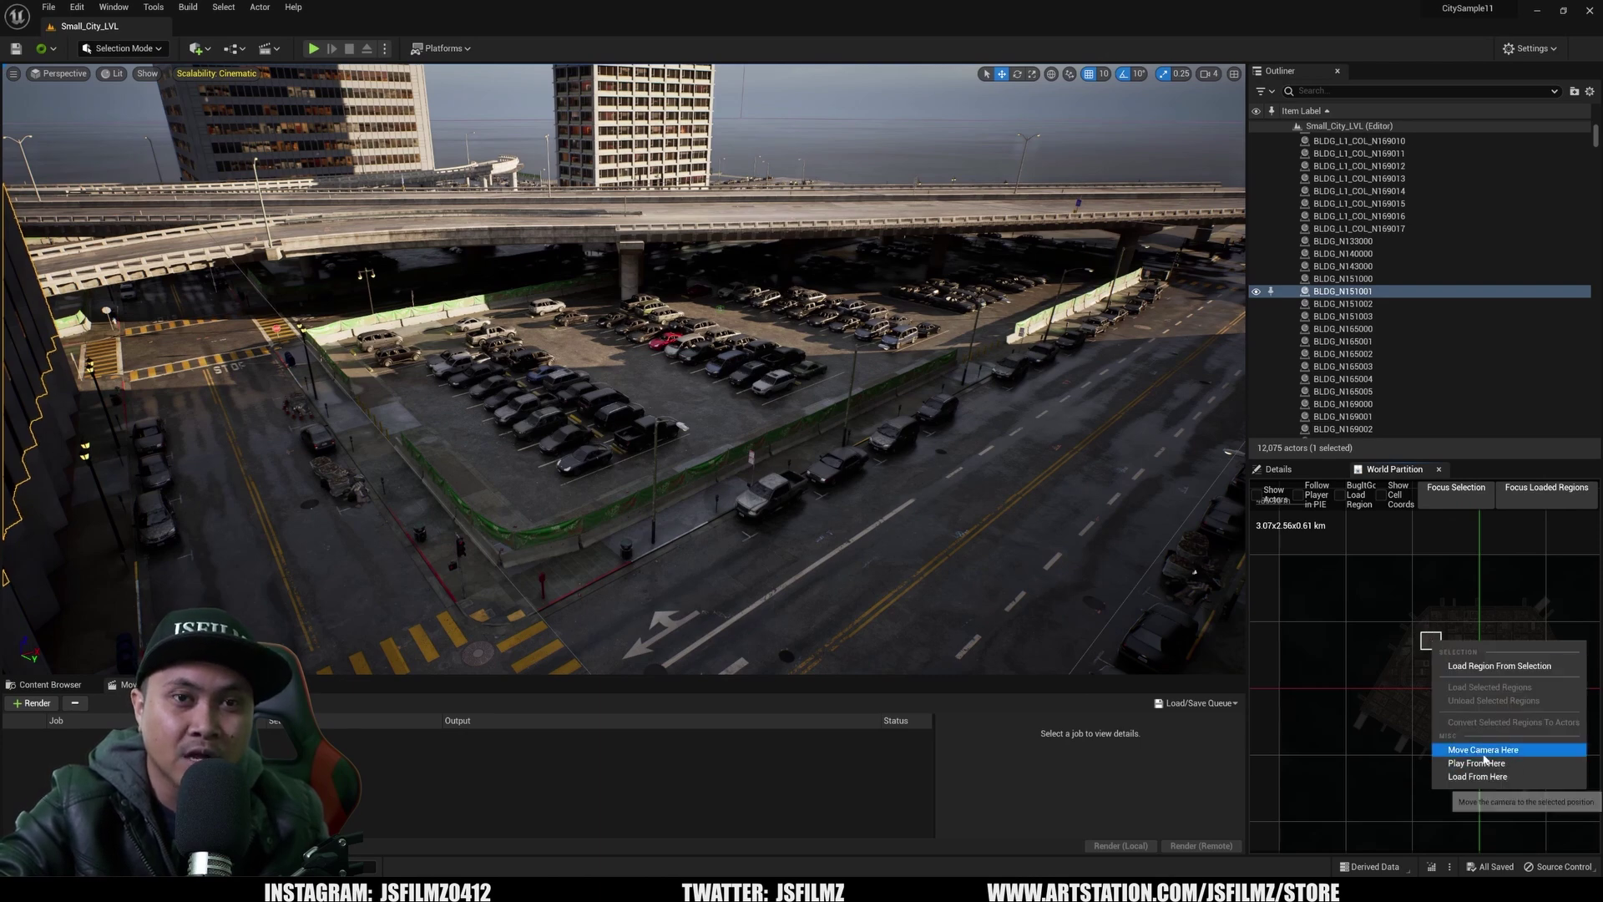
{"action": "left_click", "coordinate": [1469, 665]}
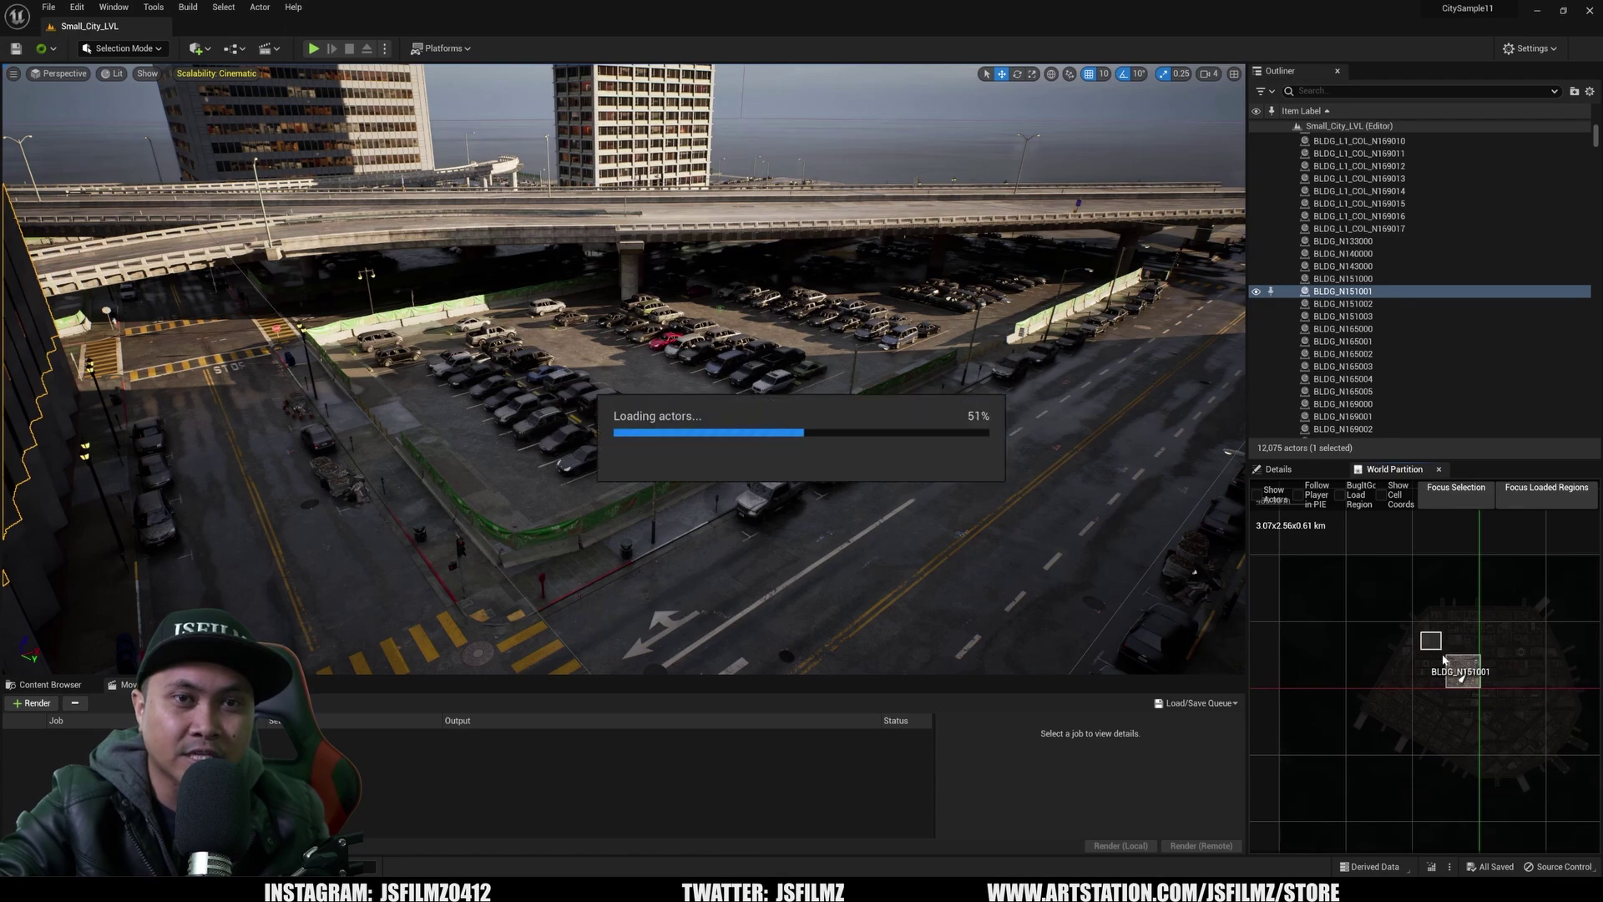
{"action": "right_click_drag", "start_coordinate": [1038, 534], "coordinate": [885, 467]}
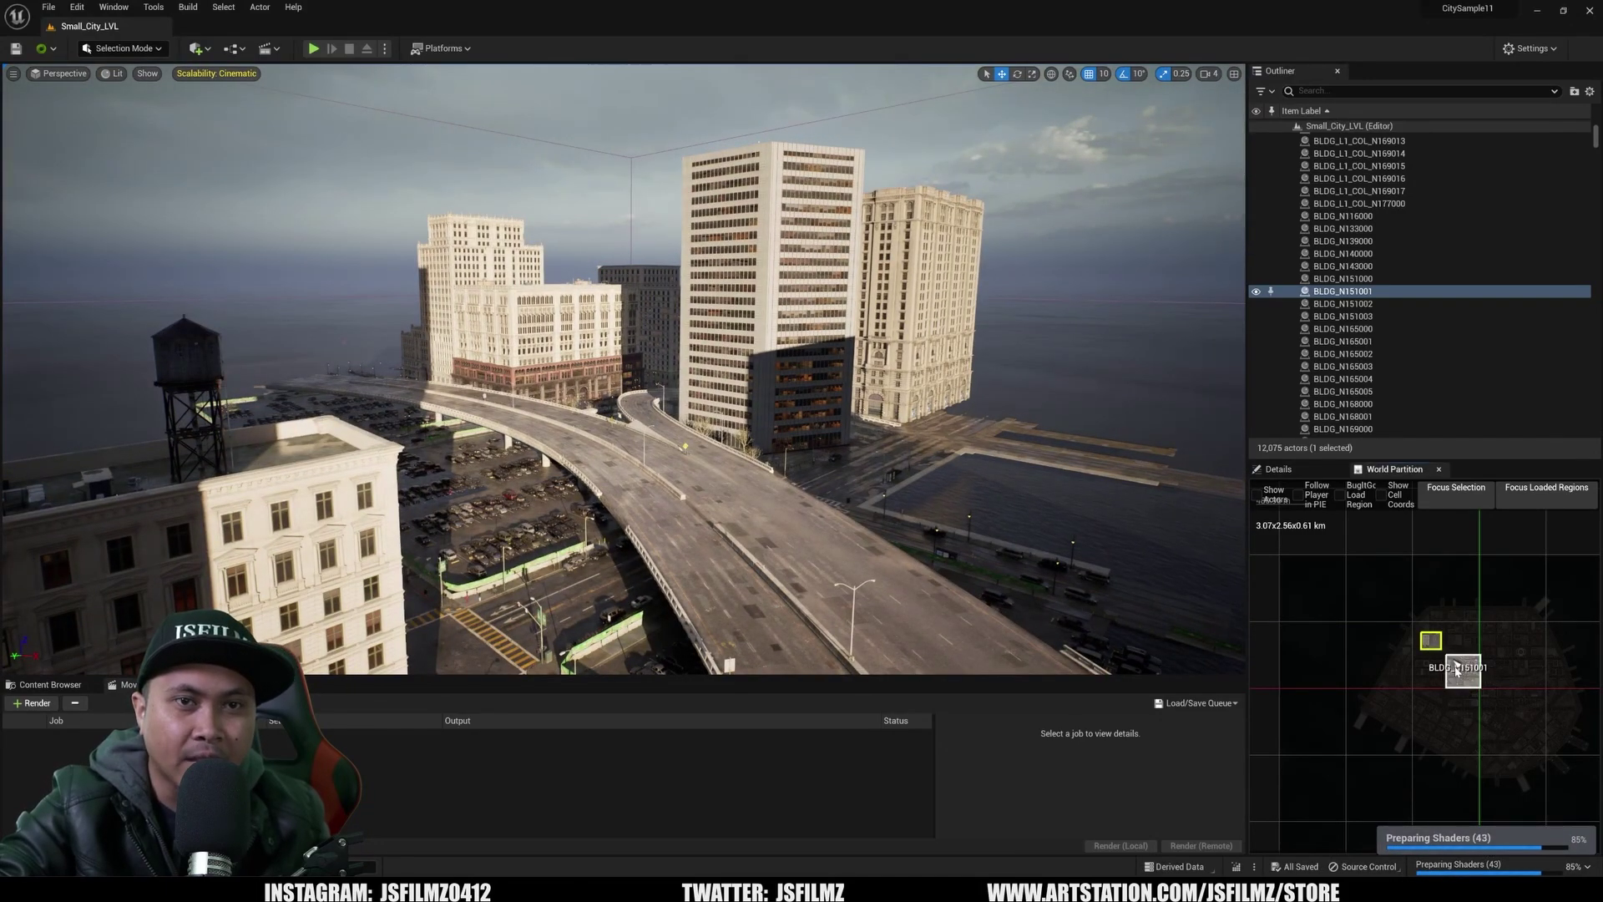
Unload the newly loaded region and draw a selection around the whole city on the World Partition map.
{"action": "right_click", "coordinate": [1457, 668]}
{"action": "left_click", "coordinate": [1486, 703]}
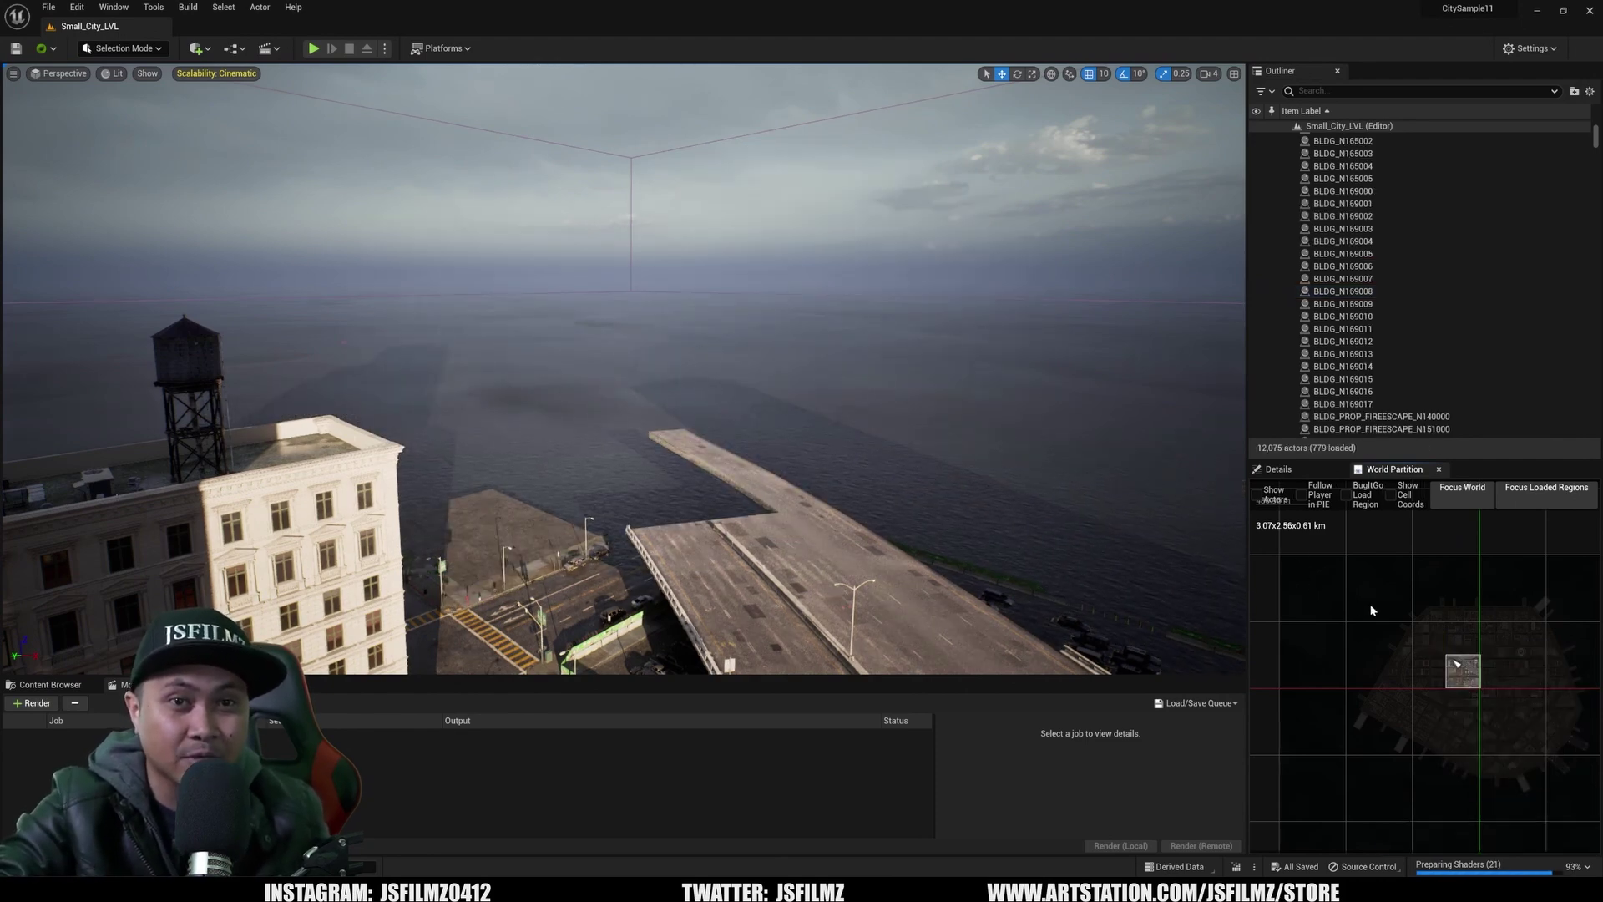
{"action": "left_click_drag", "start_coordinate": [1337, 584], "coordinate": [1599, 807]}
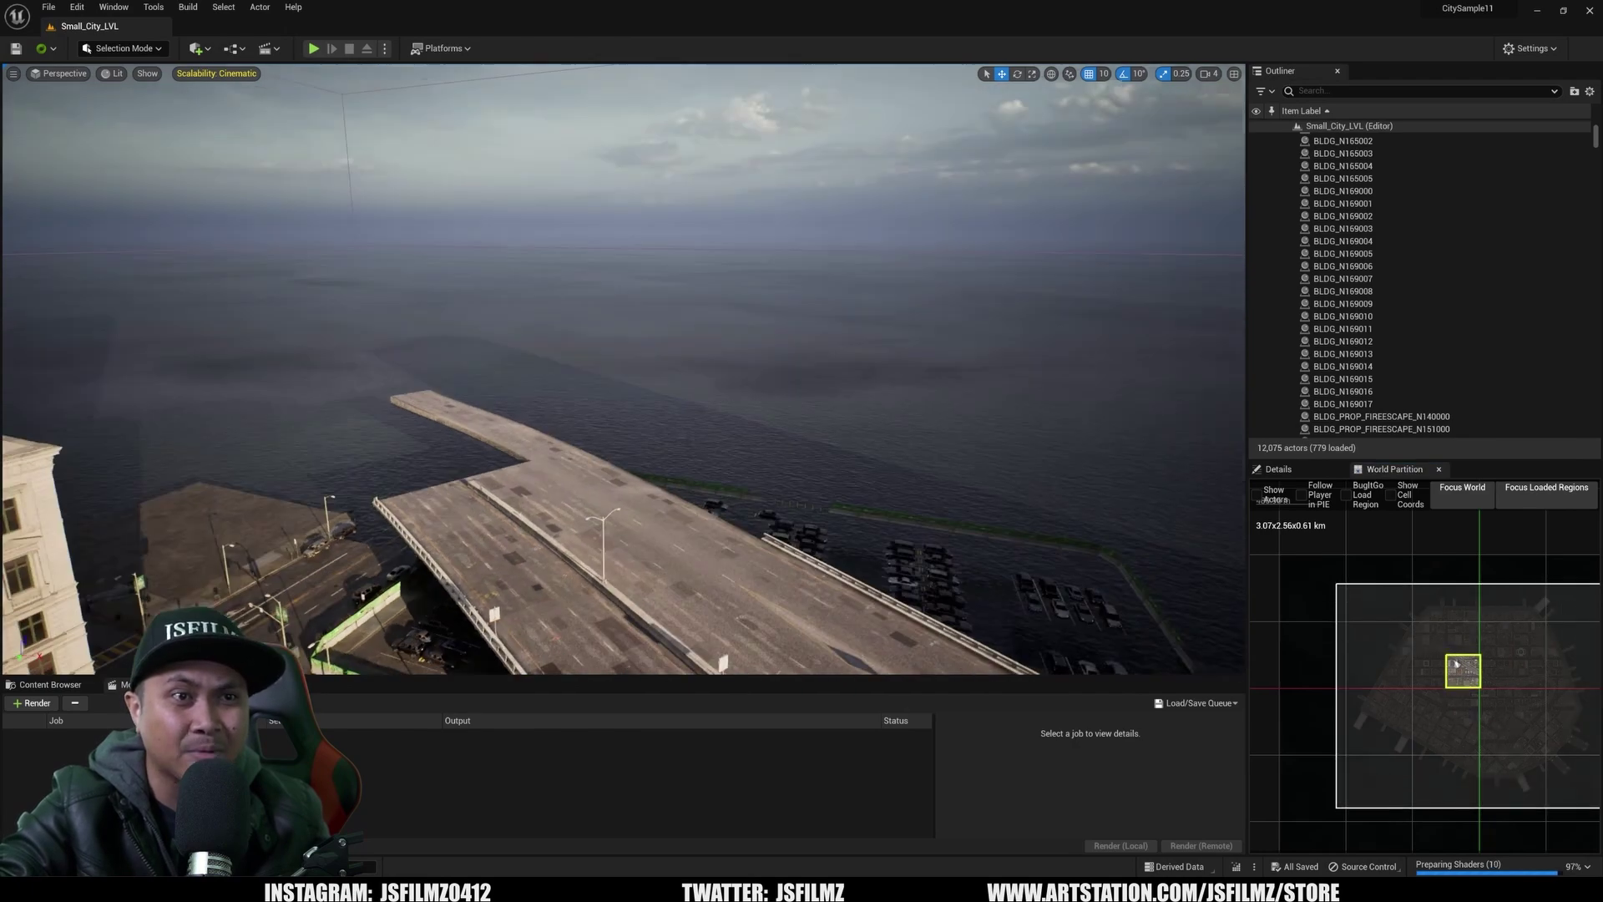
Load a region from a small selection just above the loaded area on the World Partition map, around the camera's position.
{"action": "right_click_drag", "start_coordinate": [710, 376], "coordinate": [1069, 371]}
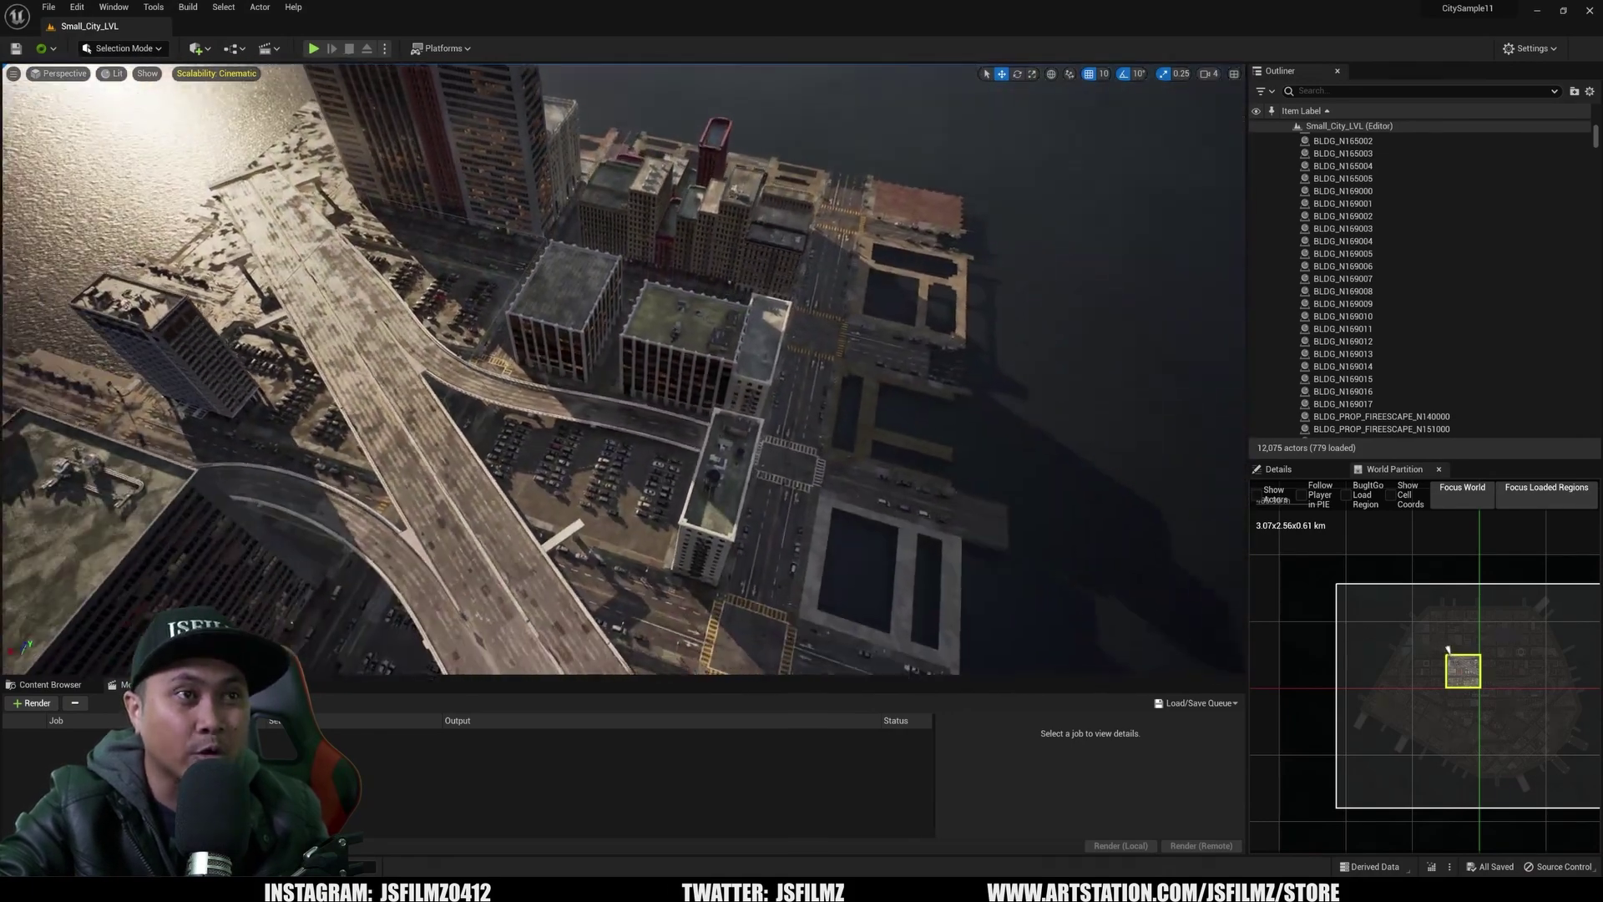
{"action": "right_click_drag", "start_coordinate": [1080, 573], "coordinate": [946, 576]}
{"action": "mouse_move", "coordinate": [1134, 561]}
{"action": "right_mouse_down"}
{"action": "mouse_move", "coordinate": [1025, 558]}
{"action": "mouse_move", "coordinate": [872, 494]}
{"action": "right_mouse_up"}
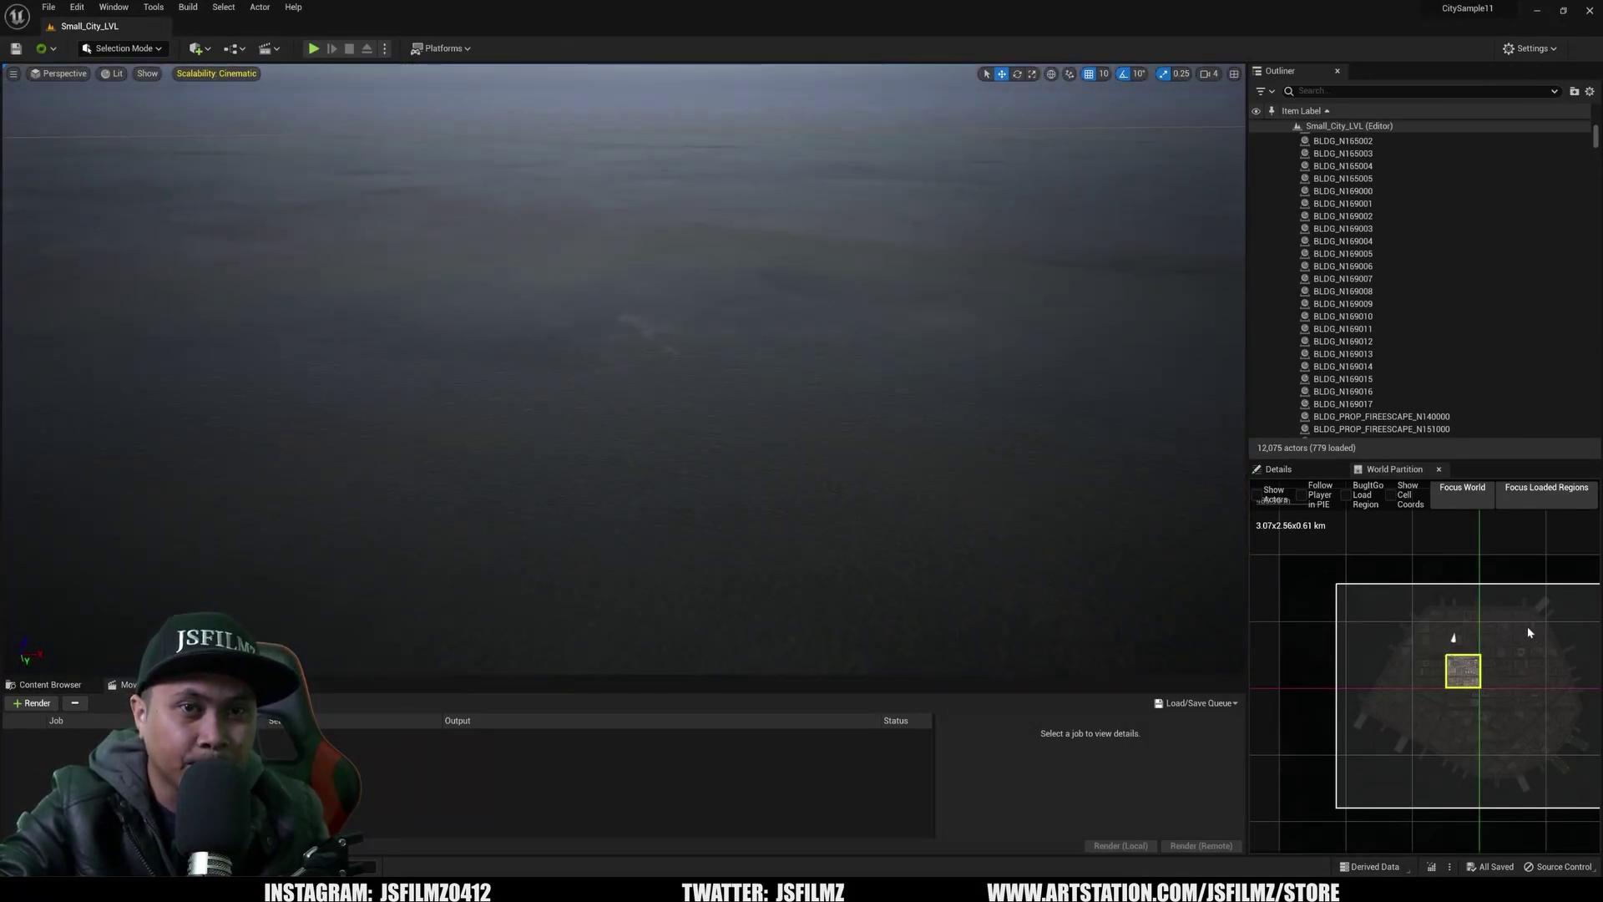
{"action": "right_click", "coordinate": [1461, 643]}
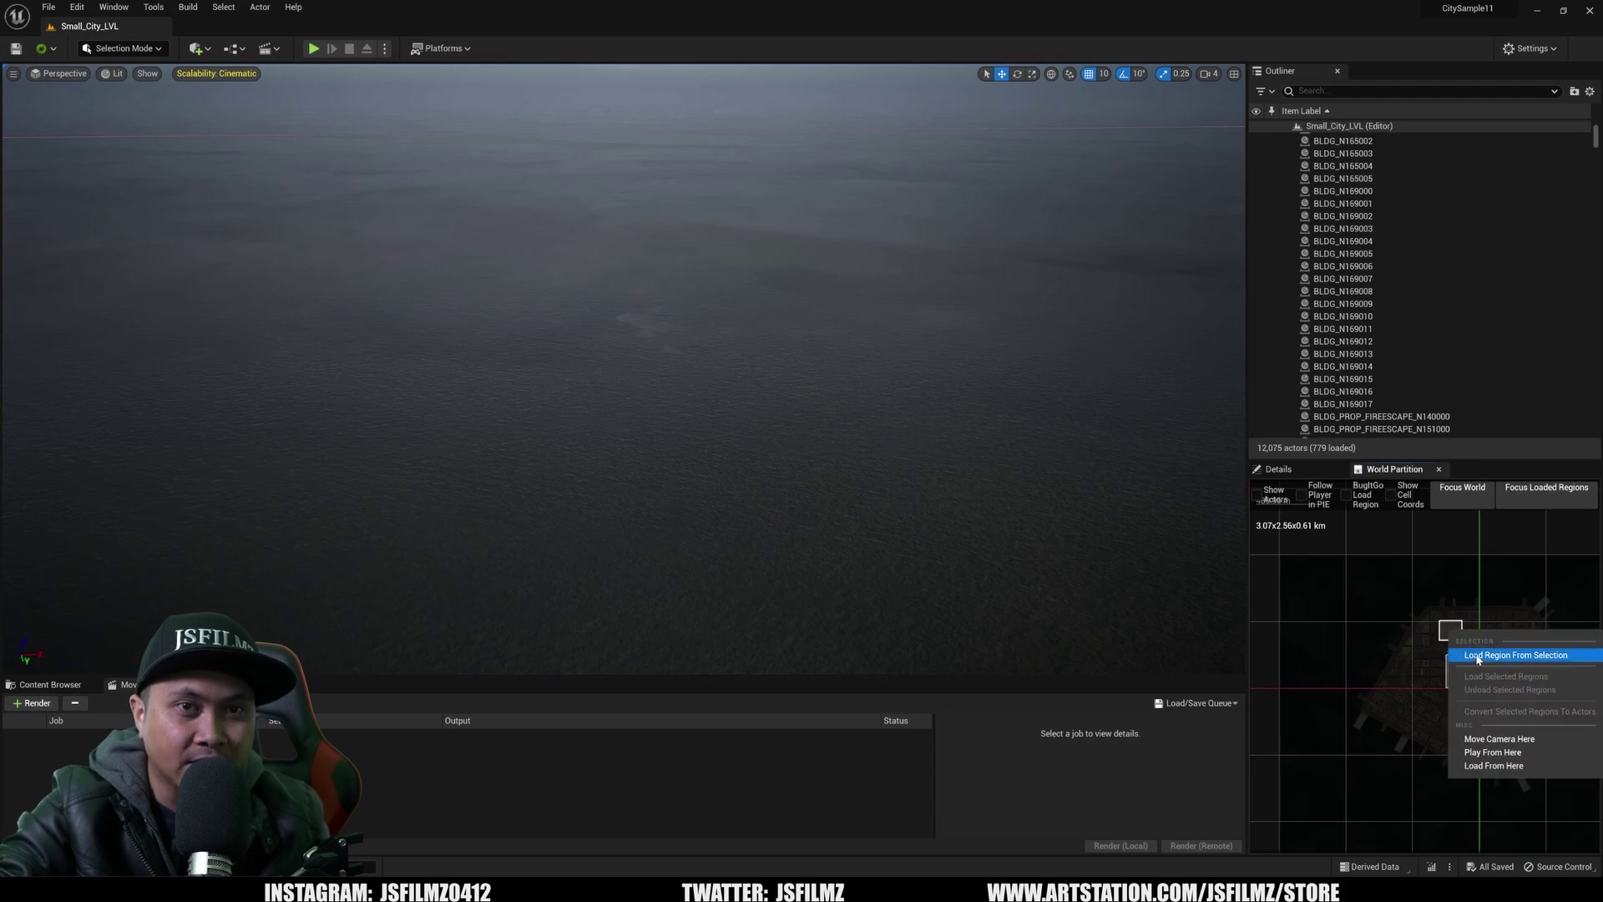
{"action": "left_click", "coordinate": [1474, 654]}
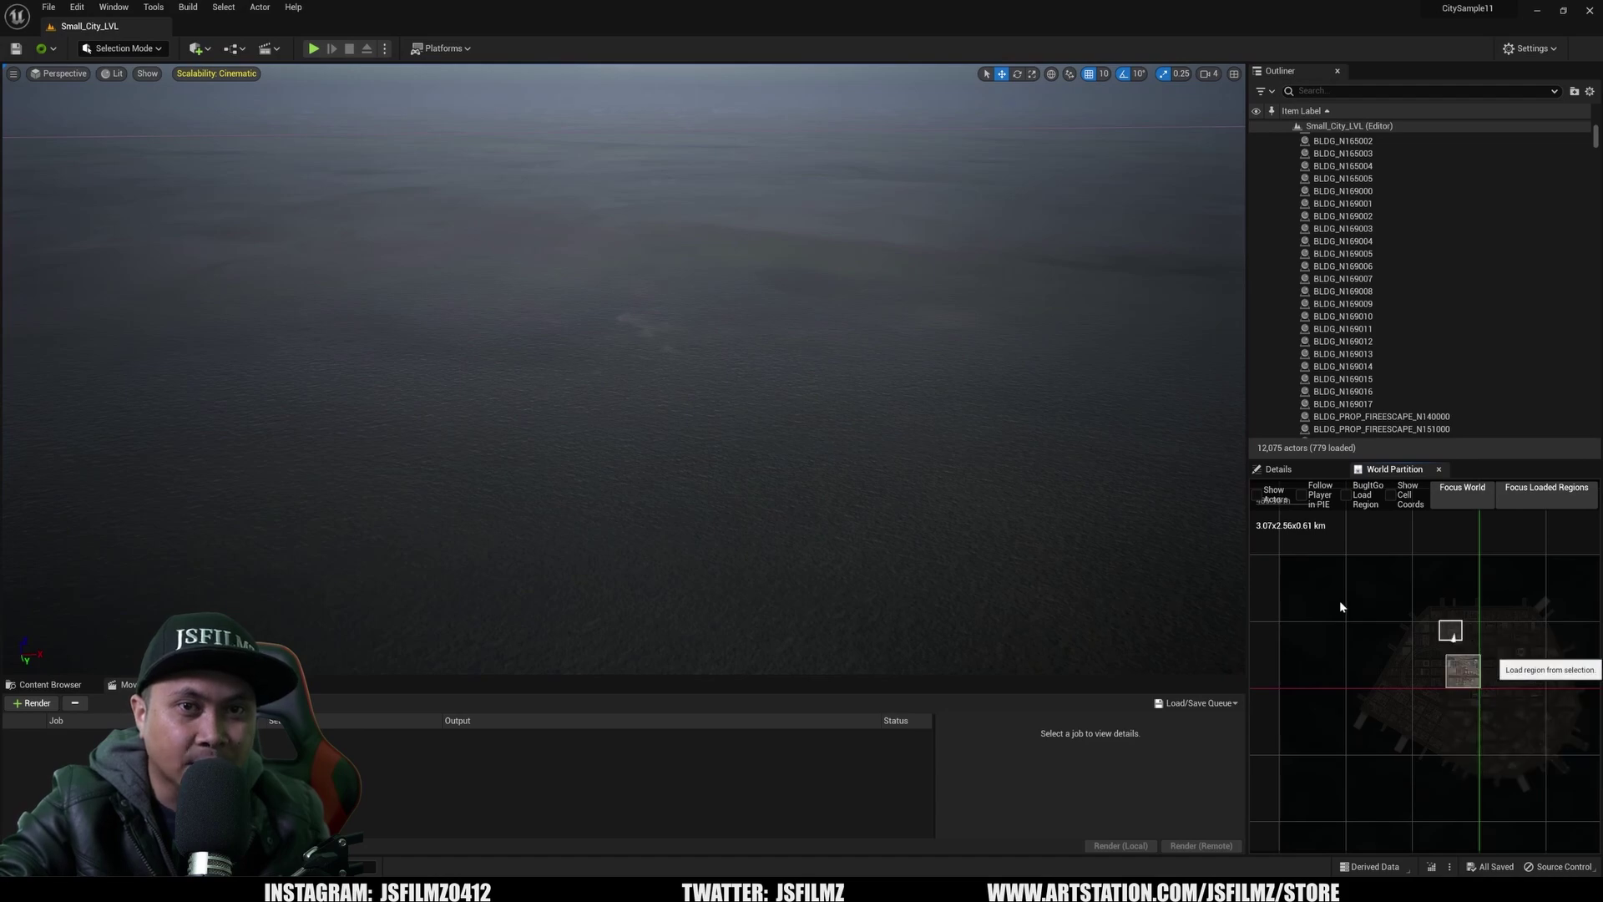
{"action": "mouse_move", "coordinate": [941, 505]}
{"action": "right_mouse_down"}
{"action": "mouse_move", "coordinate": [944, 521]}
{"action": "mouse_move", "coordinate": [1085, 530]}
{"action": "mouse_move", "coordinate": [935, 501]}
{"action": "right_mouse_up"}
Select the rooftop piping and railing assembly around the near cooling tower and move it across the roof.
{"action": "left_click", "coordinate": [947, 506]}
{"action": "left_click", "coordinate": [593, 412]}
{"action": "key", "text": "w"}
{"action": "right_click_drag", "start_coordinate": [618, 410], "coordinate": [547, 417]}
{"action": "left_click_drag", "start_coordinate": [757, 523], "coordinate": [997, 521]}
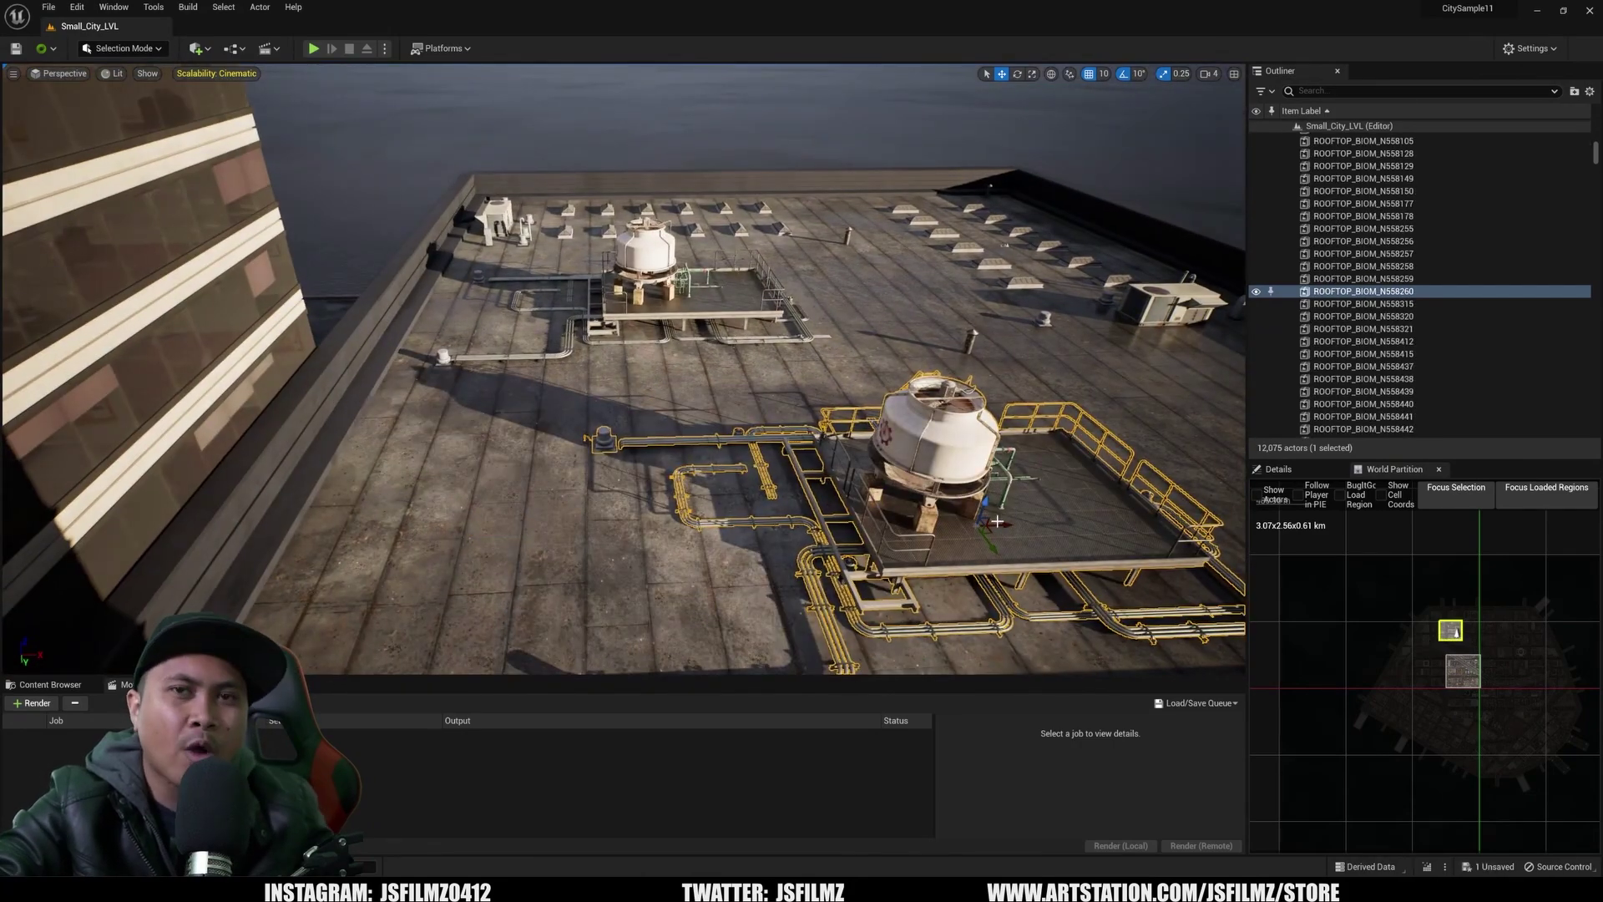